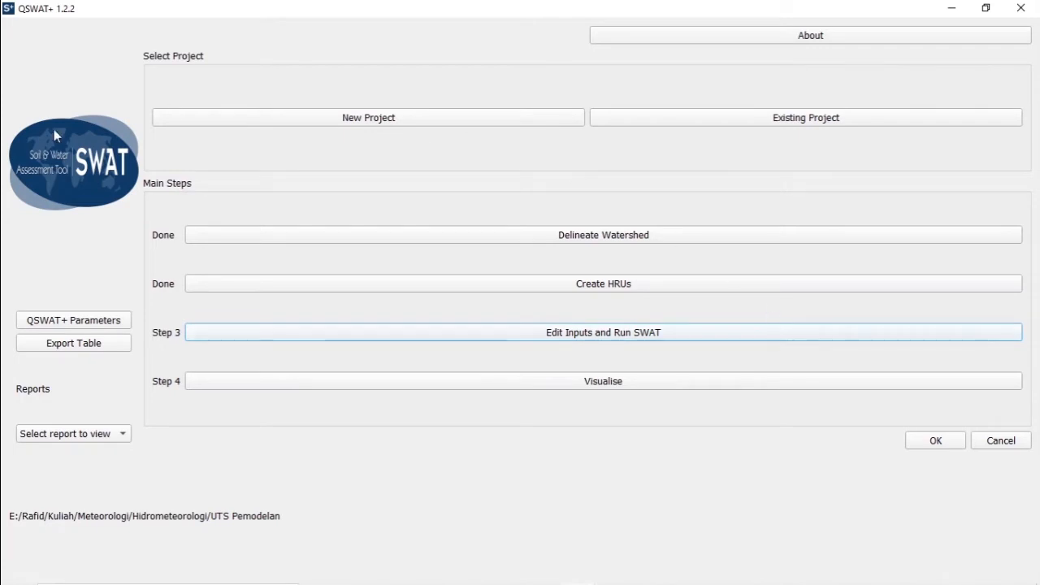
pyautogui.click(152, 571)
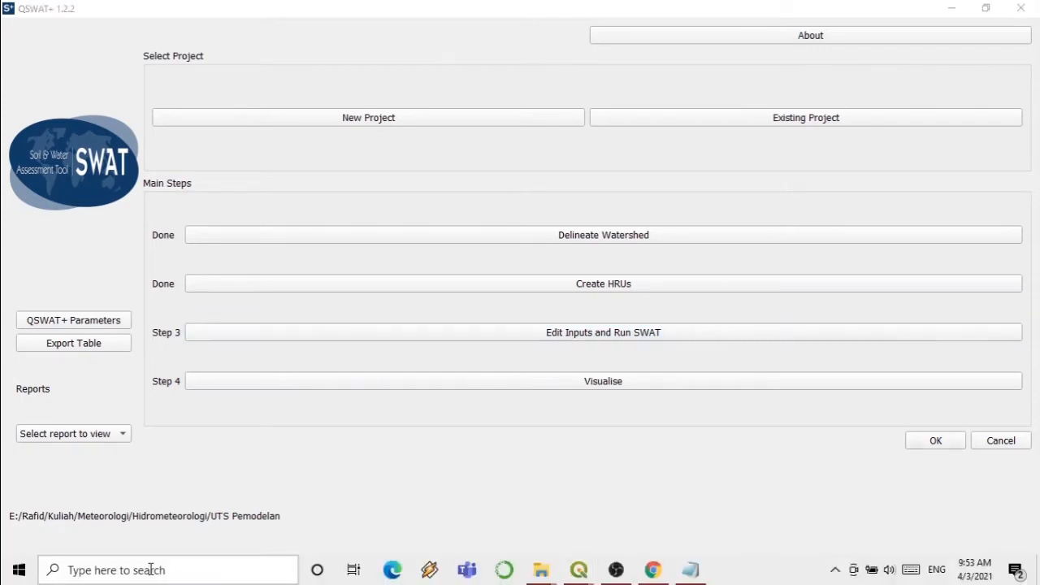
pyautogui.write('swat')
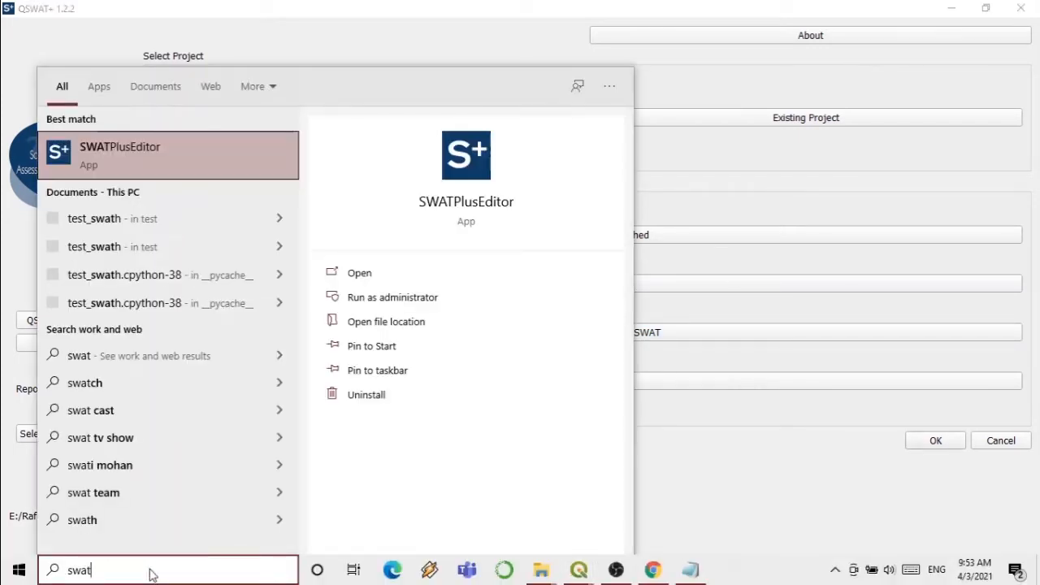
pyautogui.press('Return')
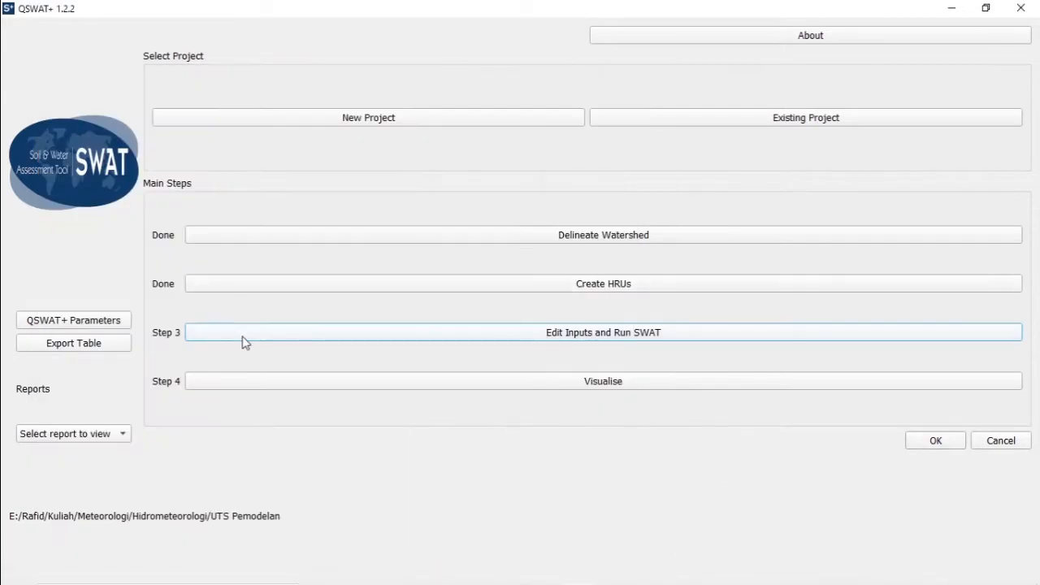
# Launch SWAT+ Editor from QSWAT+ and open the UTS Cisangkuy project without re-importing the watershed data.
pyautogui.click(243, 342)
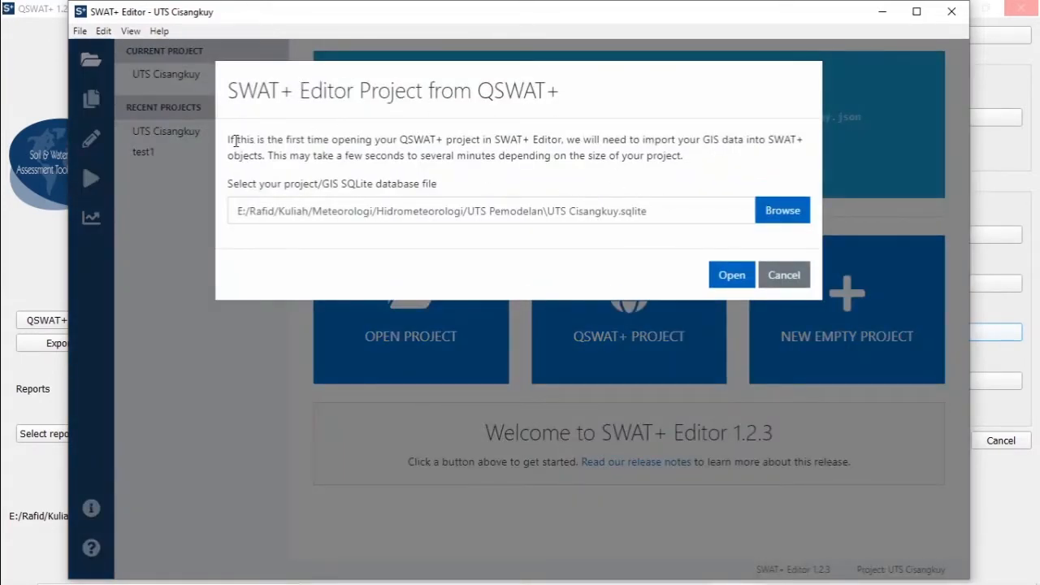
pyautogui.moveTo(235, 139); pyautogui.dragTo(786, 156)
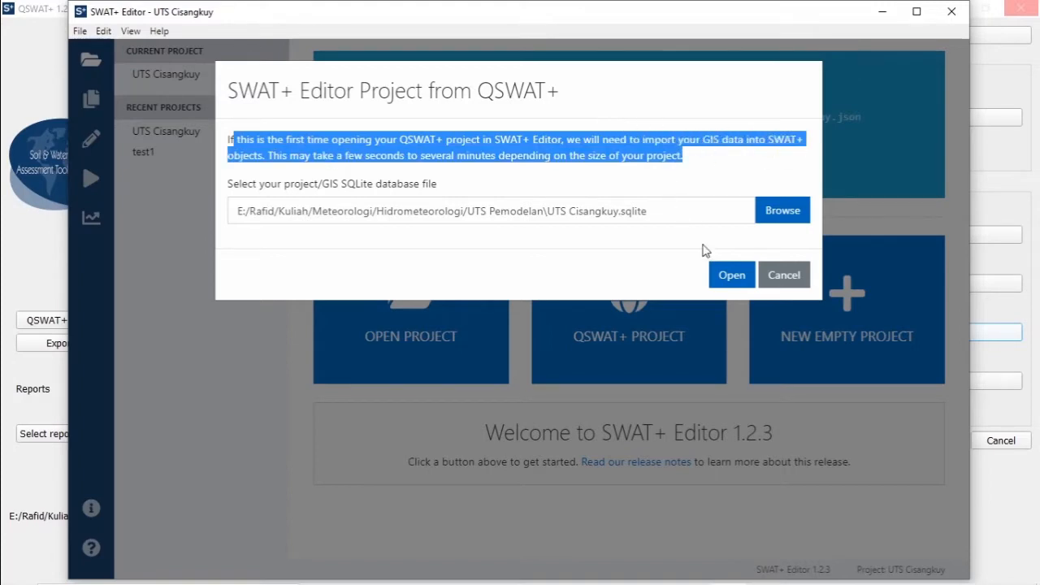
pyautogui.click(732, 277)
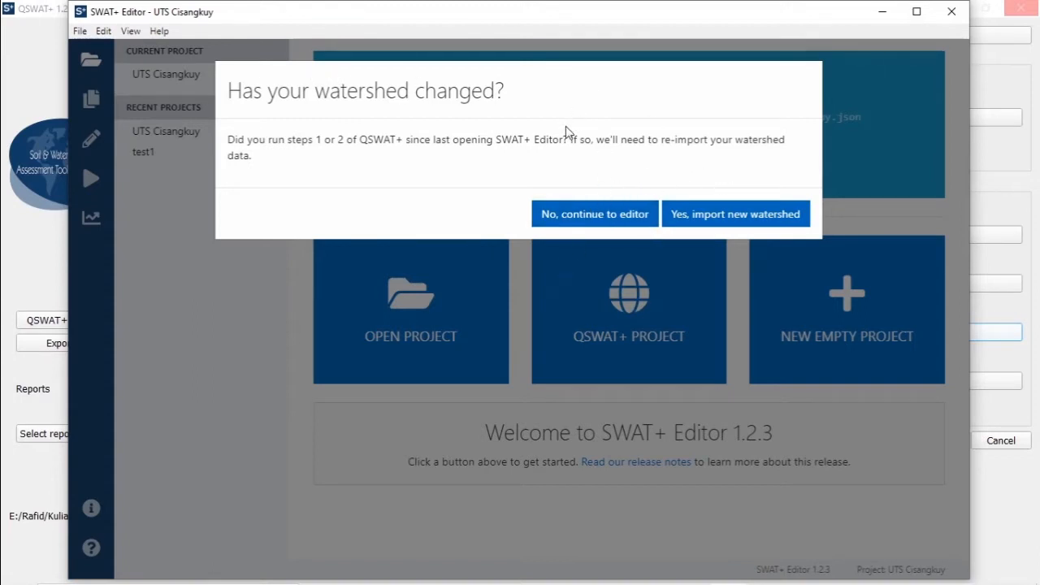
pyautogui.click(590, 213)
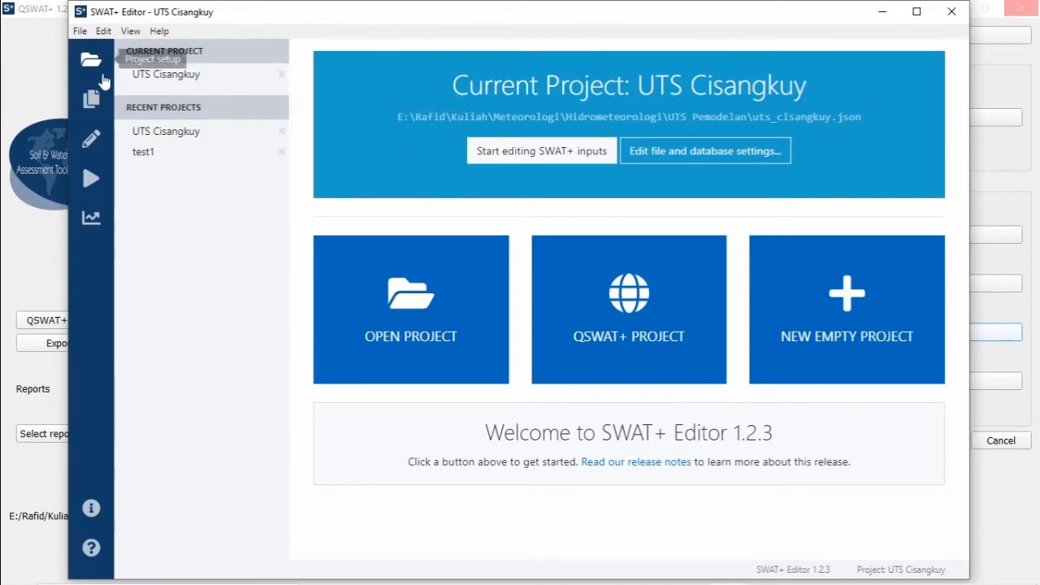
# Open the Weather Generator section of the SWAT+ inputs and review the notes on importing wgn data.
pyautogui.click(85, 99)
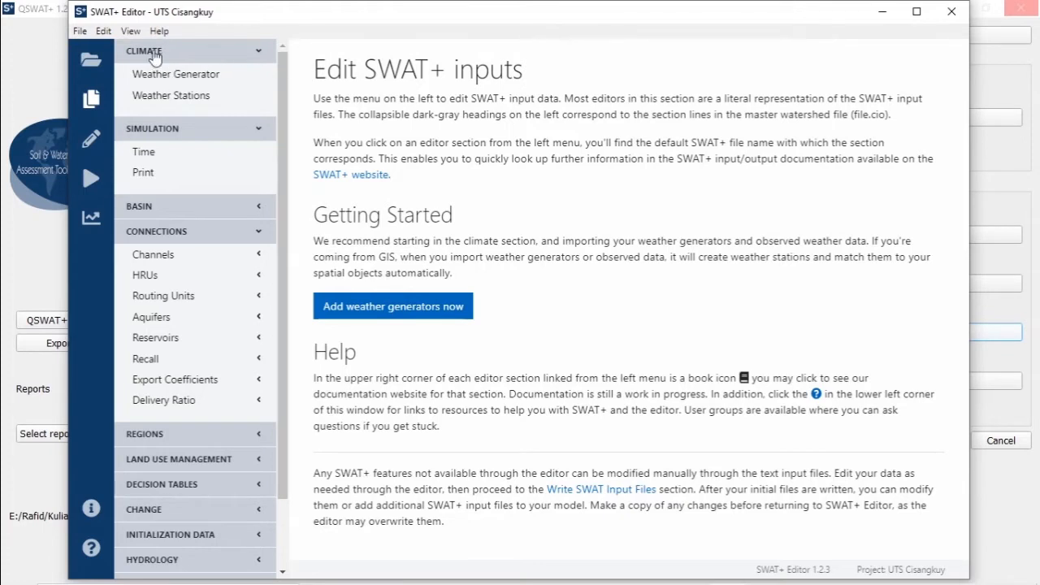
pyautogui.click(191, 73)
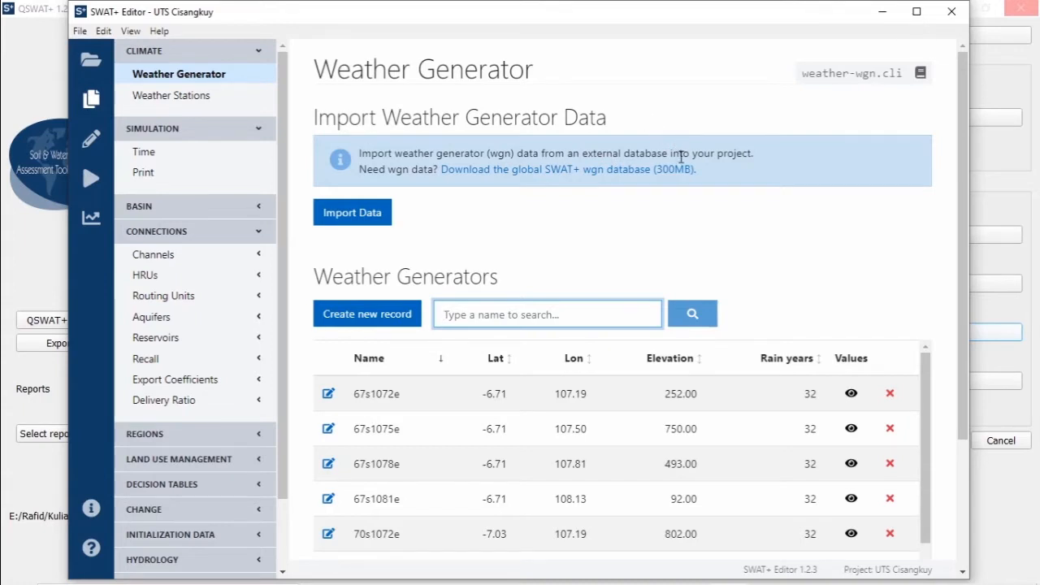
pyautogui.scroll(-2, 680, 157)
pyautogui.scroll(2, 680, 158)
pyautogui.moveTo(395, 156); pyautogui.dragTo(539, 158)
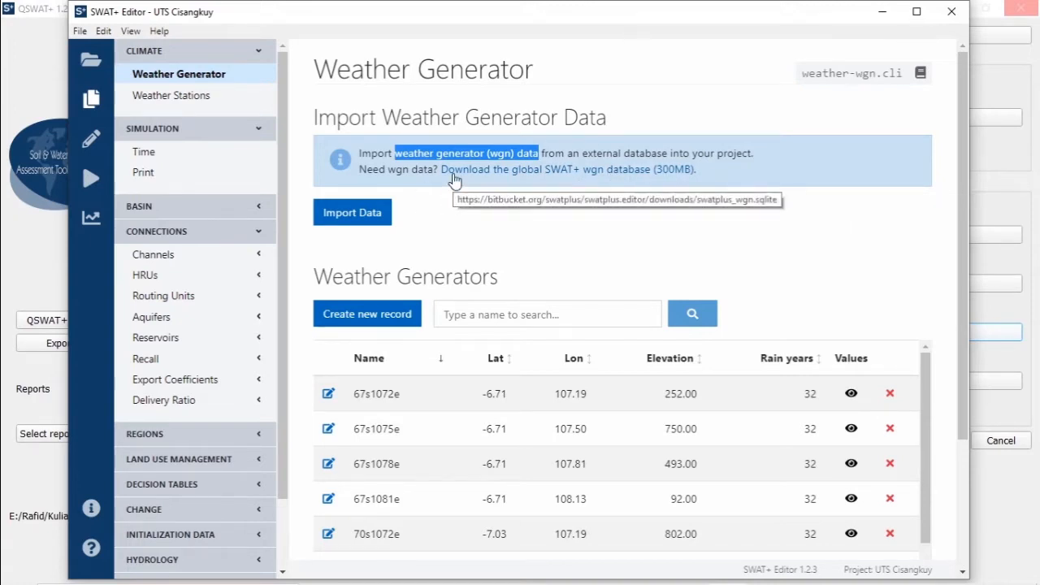
pyautogui.click(470, 211)
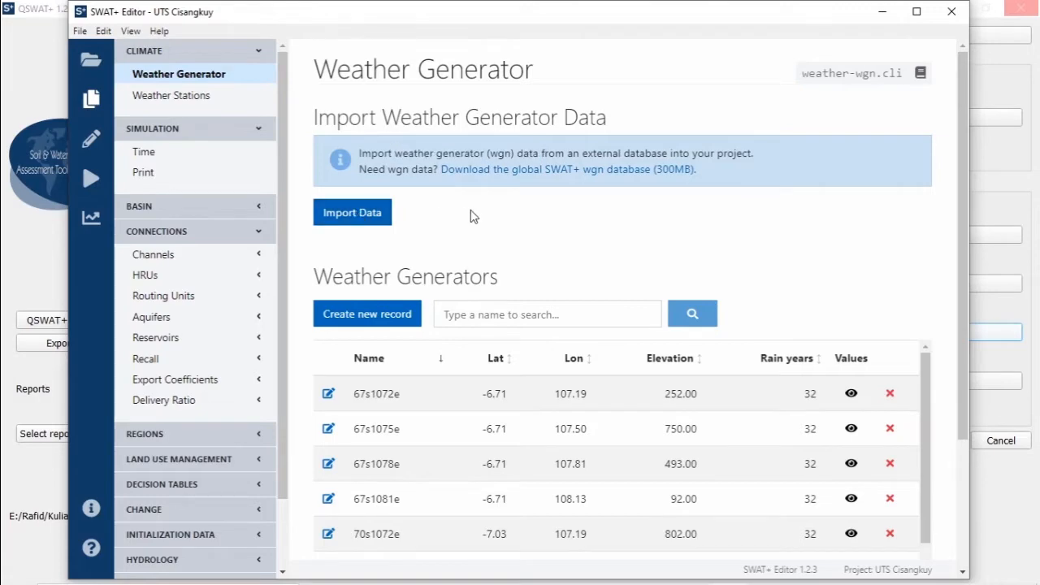
# Import weather generator data from swatplus_wgn.sqlite, table wgn_cfsr_world, deleting existing stations and enabling the observed weather data option.
pyautogui.click(361, 213)
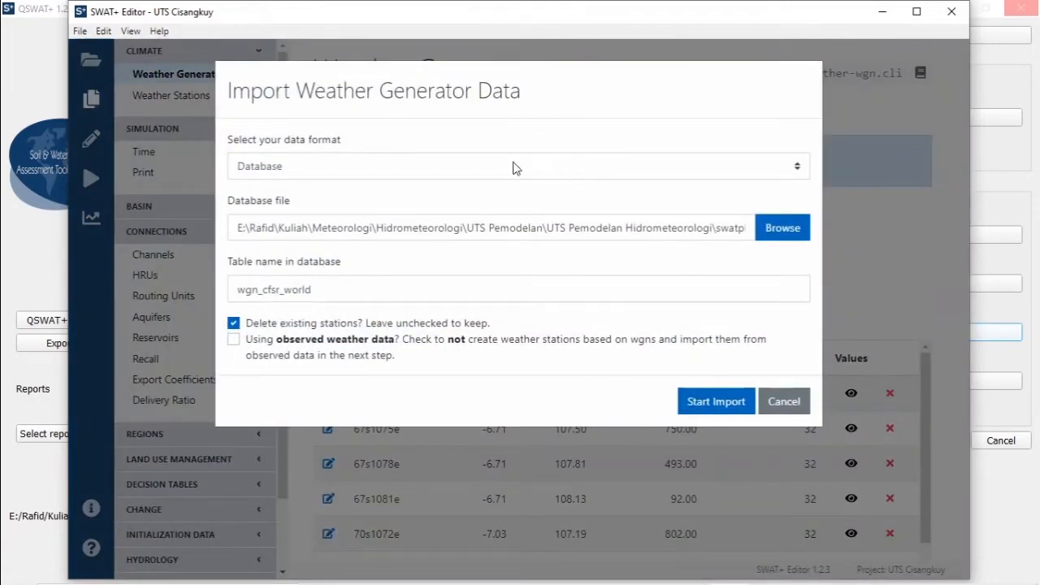
pyautogui.click(590, 228)
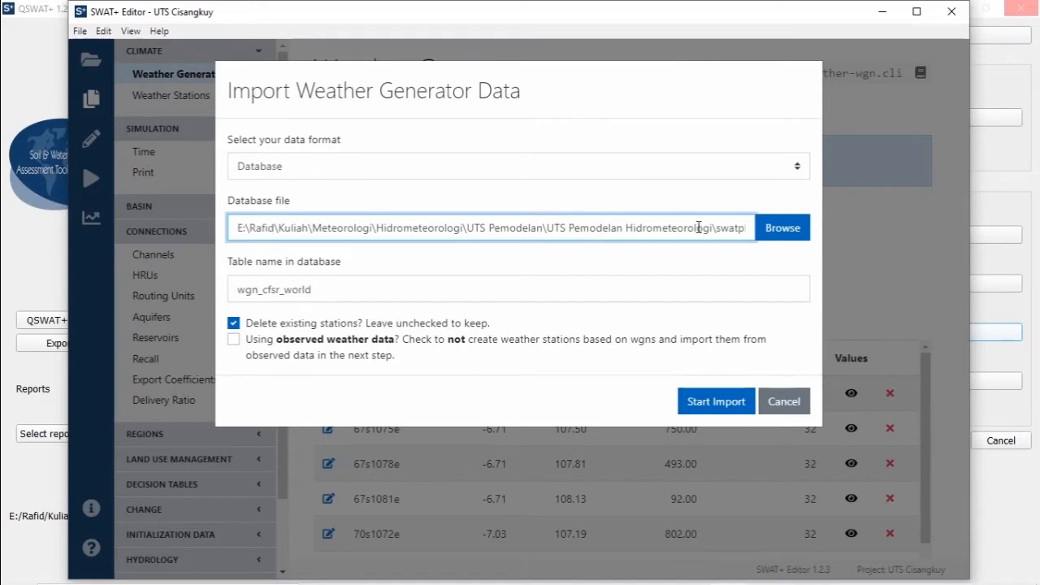
pyautogui.moveTo(718, 228); pyautogui.dragTo(892, 234)
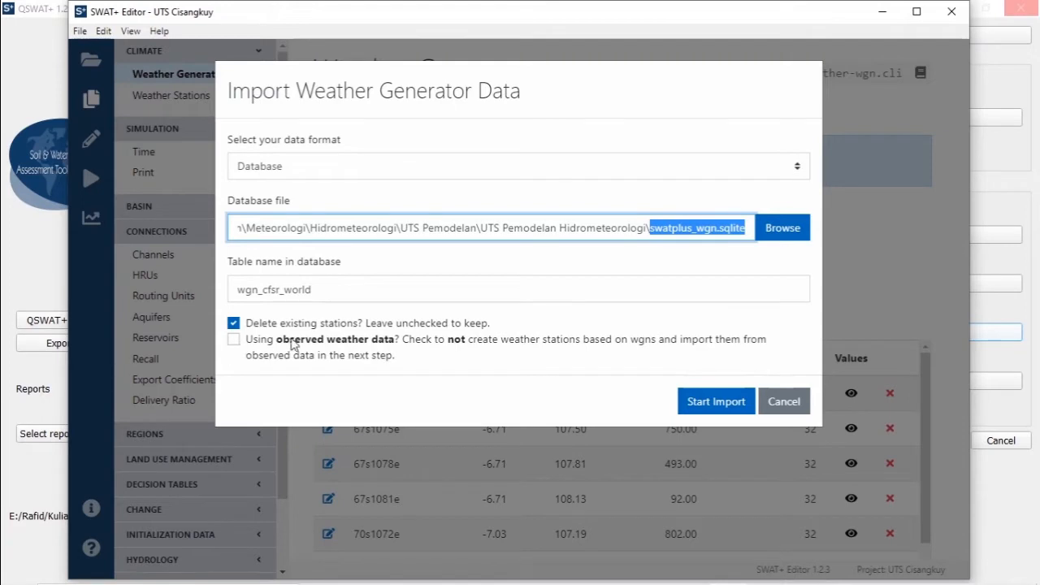
pyautogui.click(234, 341)
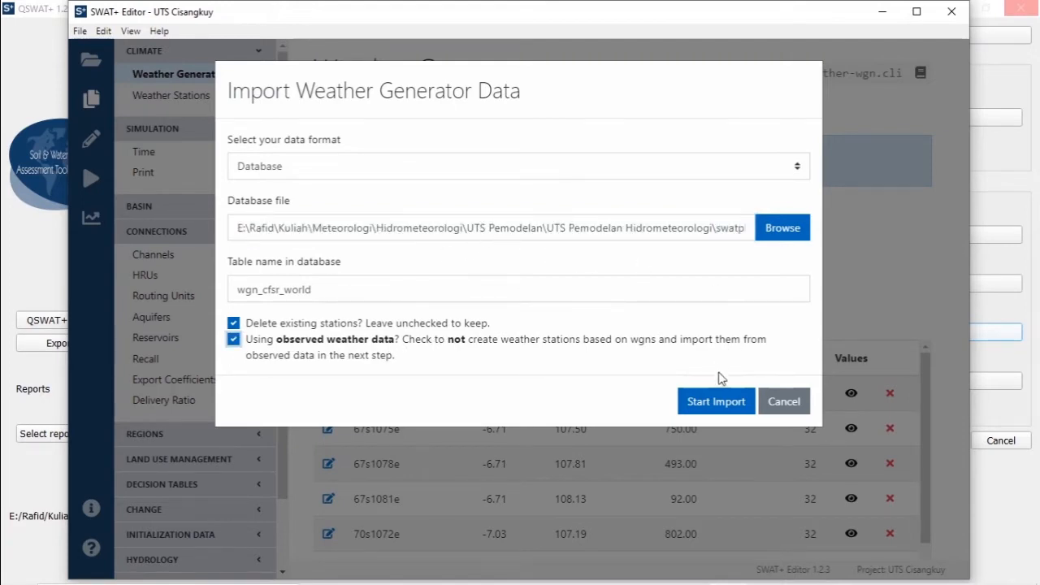
pyautogui.click(729, 399)
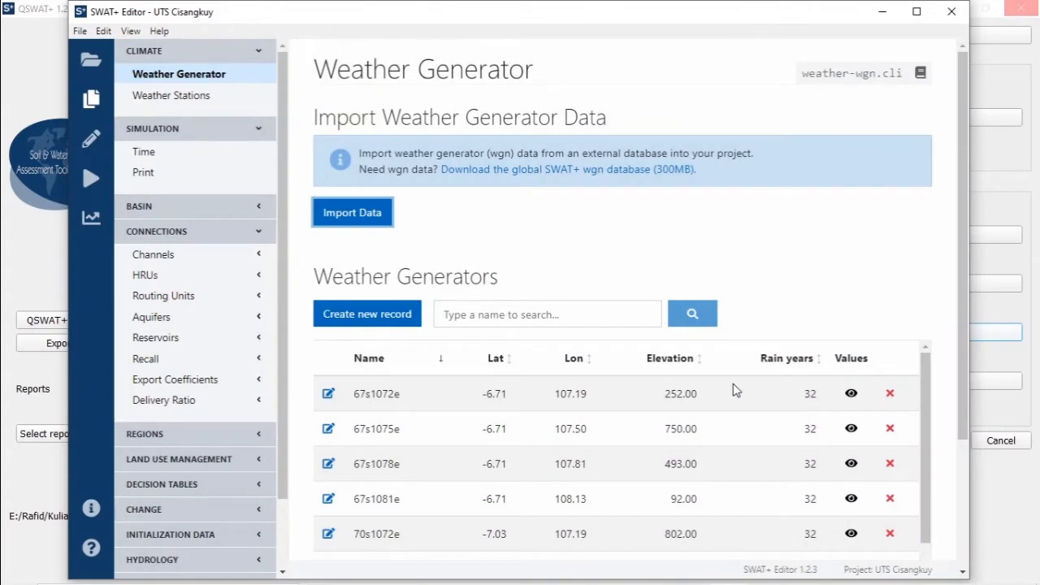
# Examine the weather generators table, including each station's coordinates, elevation and rain years.
pyautogui.scroll(-5, 739, 390)
pyautogui.scroll(-1, 922, 288)
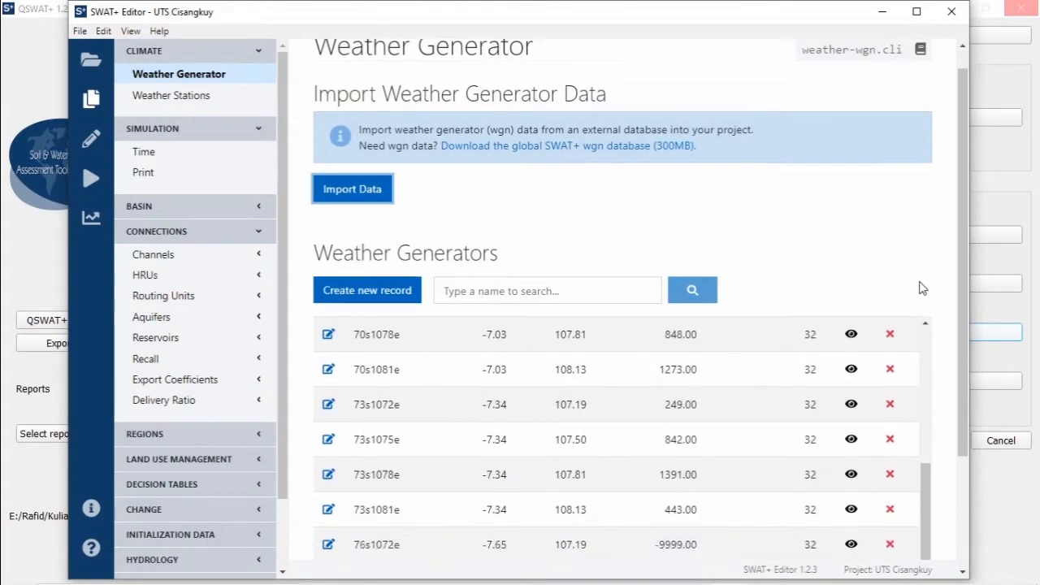
pyautogui.scroll(-3, 886, 280)
pyautogui.scroll(4, 658, 280)
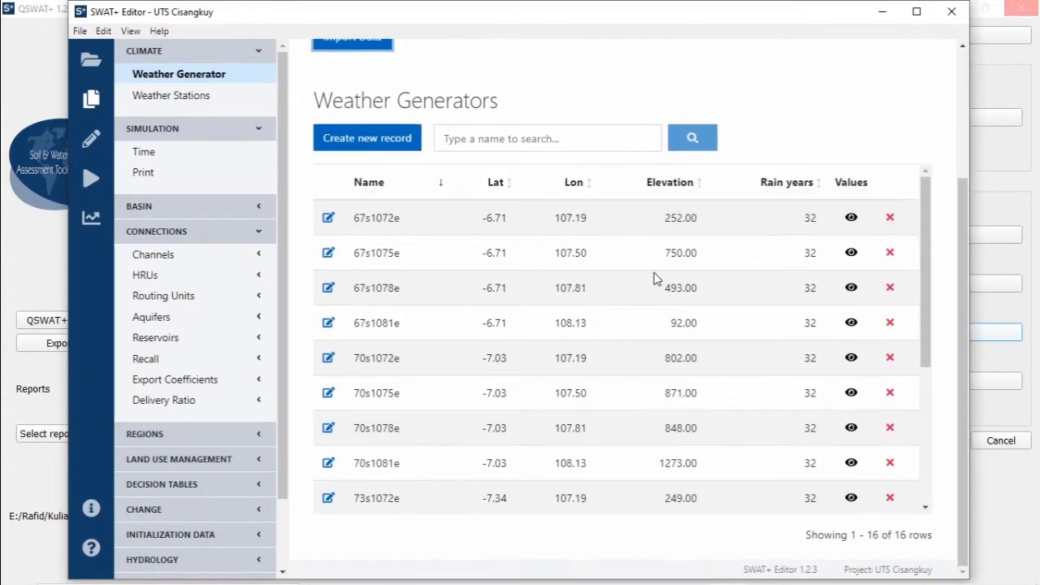
pyautogui.moveTo(351, 217); pyautogui.dragTo(889, 221)
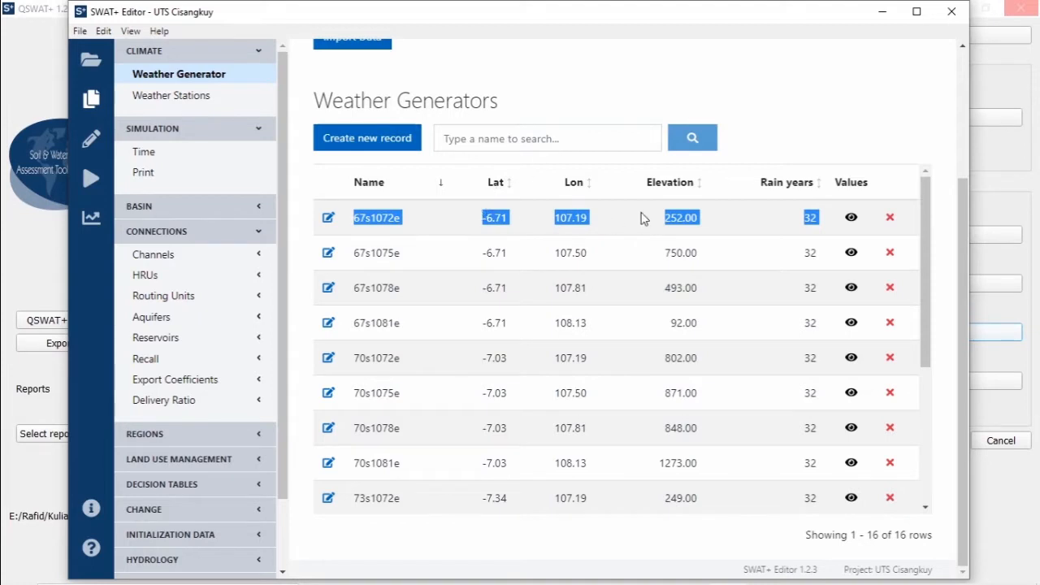
pyautogui.click(727, 229)
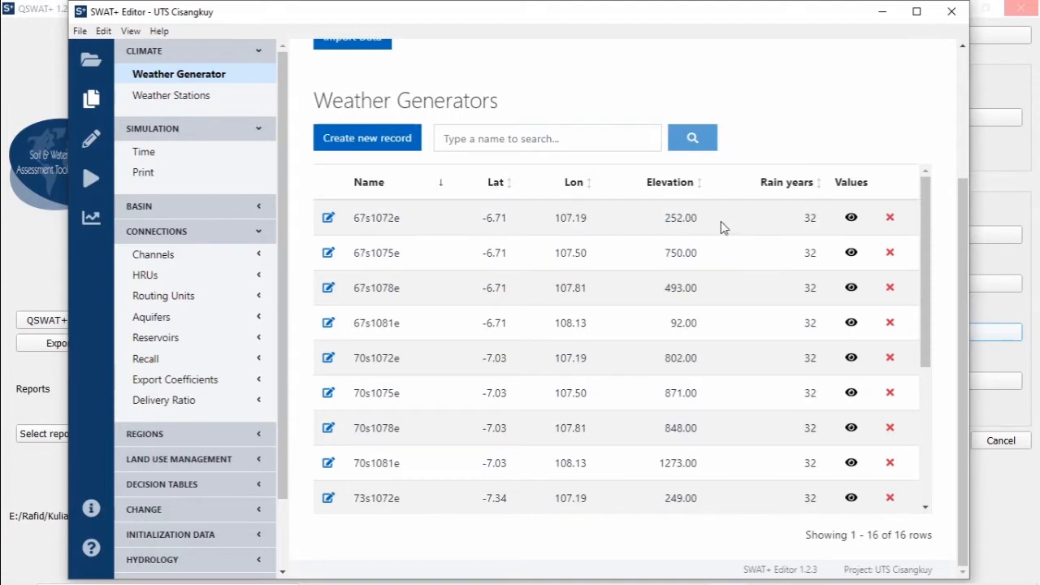
pyautogui.doubleClick(807, 217)
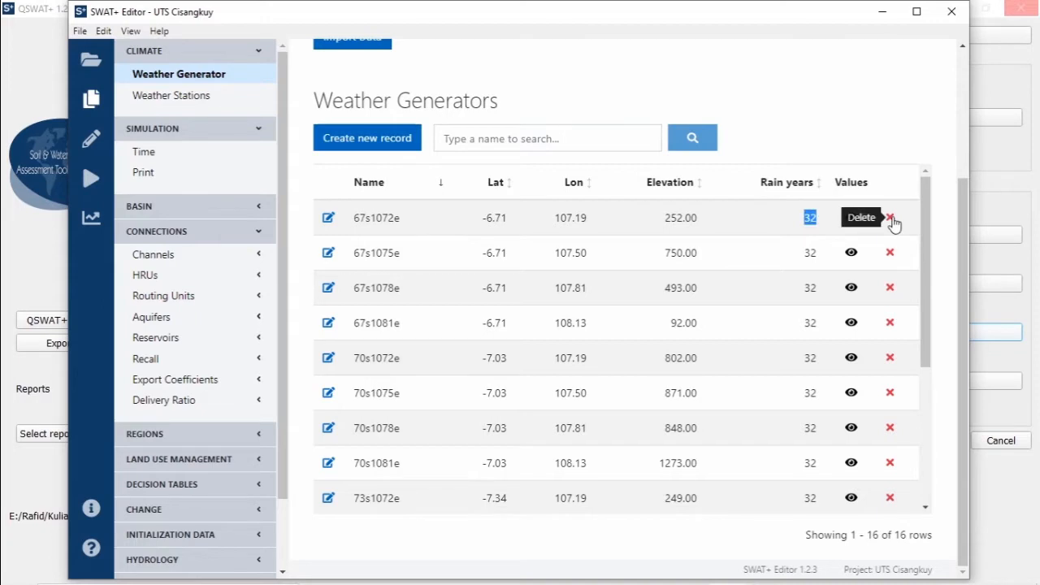
pyautogui.scroll(-3, 885, 244)
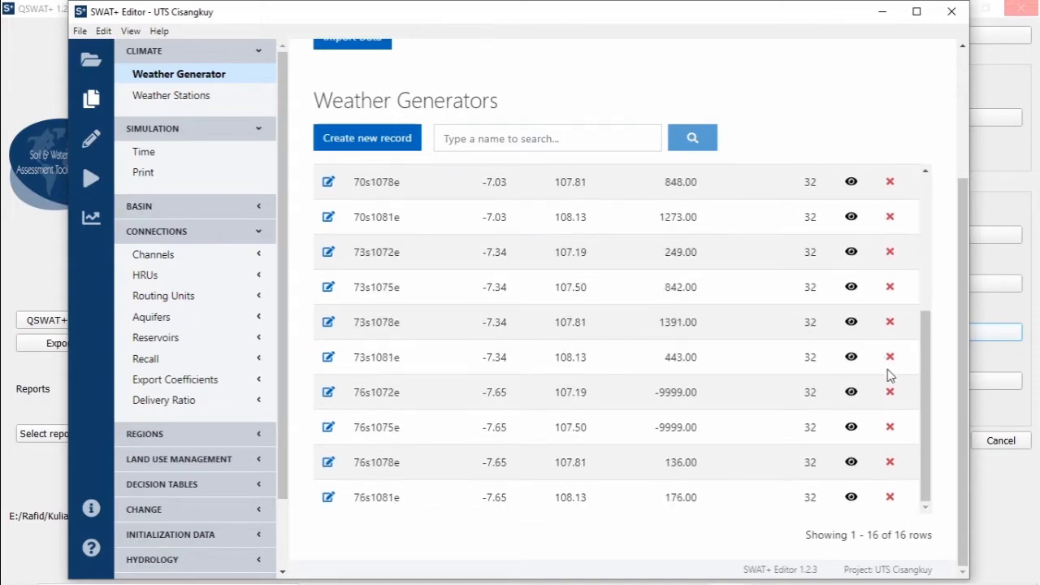
pyautogui.scroll(5, 464, 239)
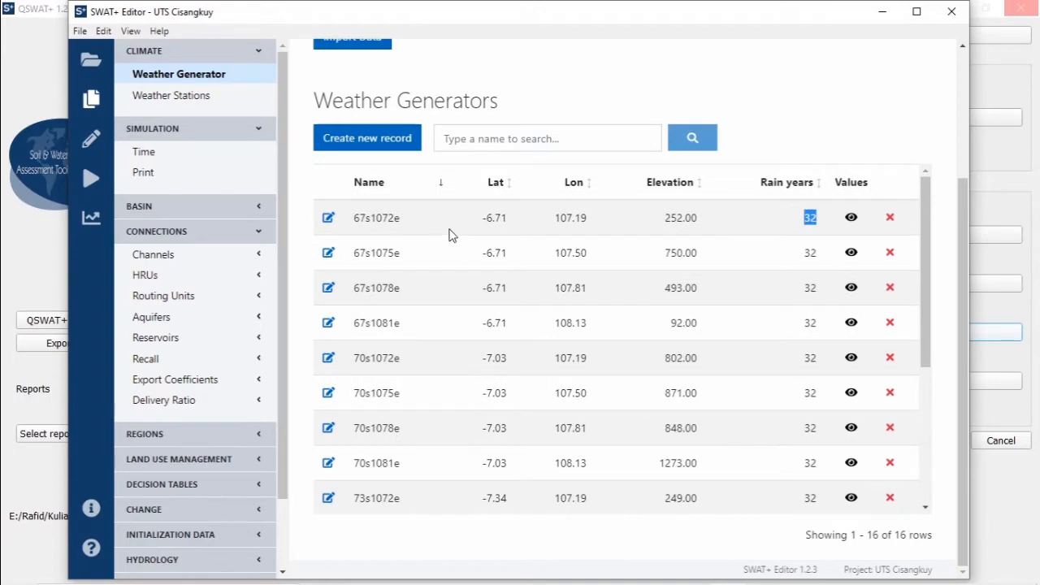
pyautogui.scroll(3, 452, 236)
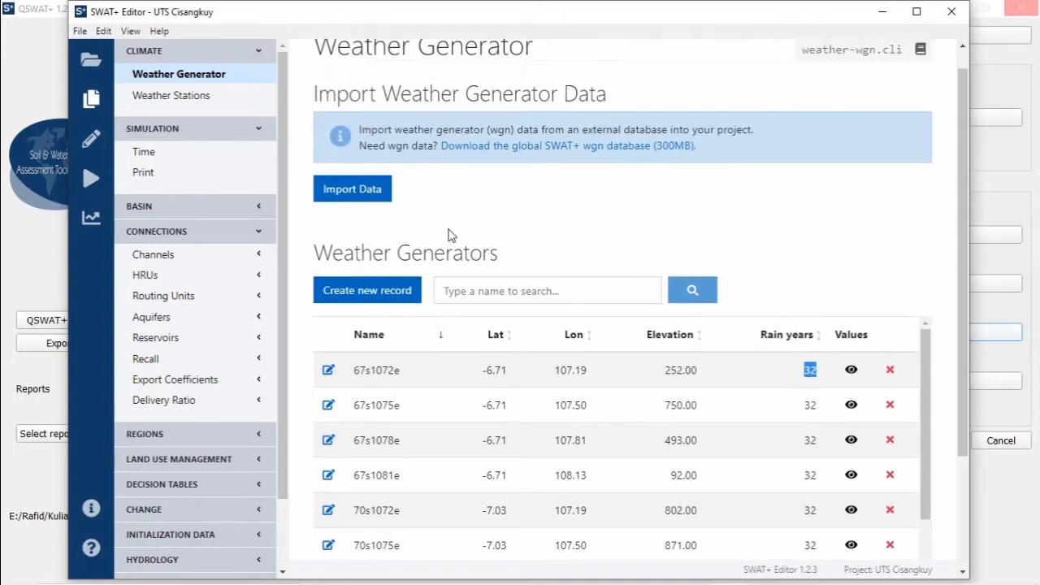
# Open the Weather Stations inputs, then switch to the Global Weather Data for SWAT page in Chrome.
pyautogui.click(192, 98)
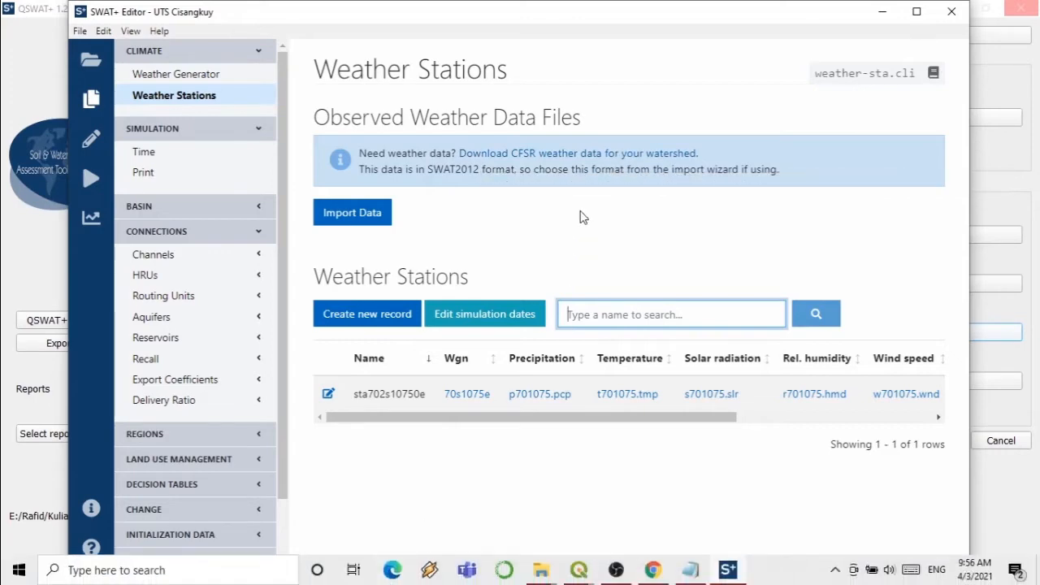
pyautogui.click(660, 581)
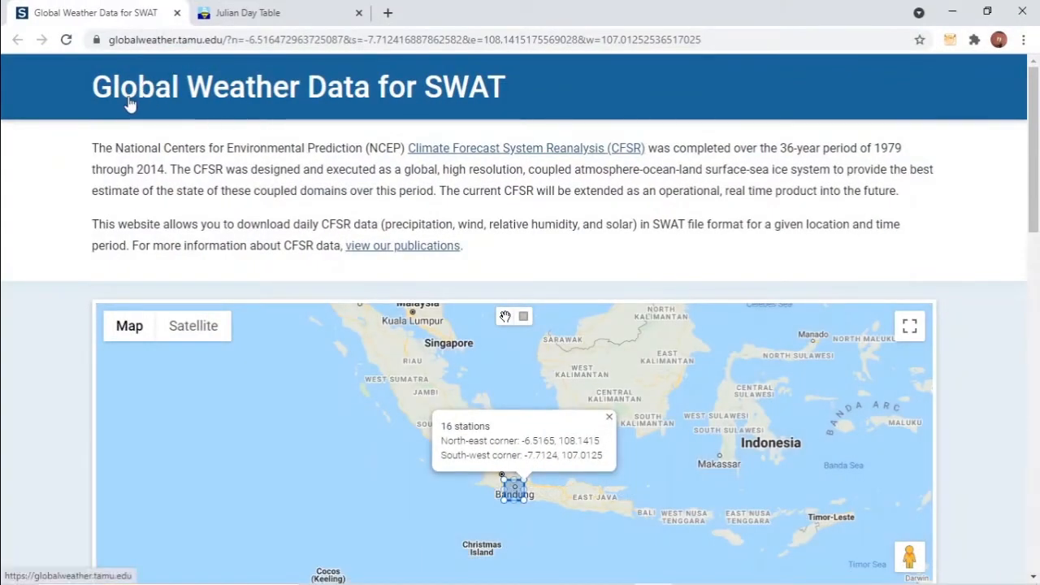
# Enlarge the map's selection rectangle to the north-west, spanning about -4.6797, 108.1415 (north-east) to -7.7124, 103.9803 (south-west).
pyautogui.scroll(-2, 385, 143)
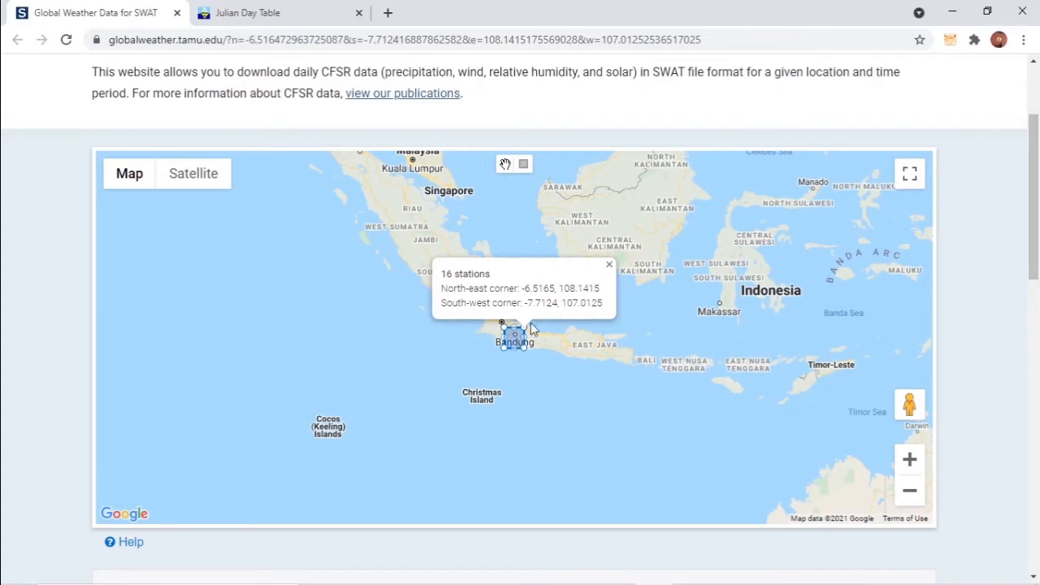
pyautogui.scroll(-2, 992, 233)
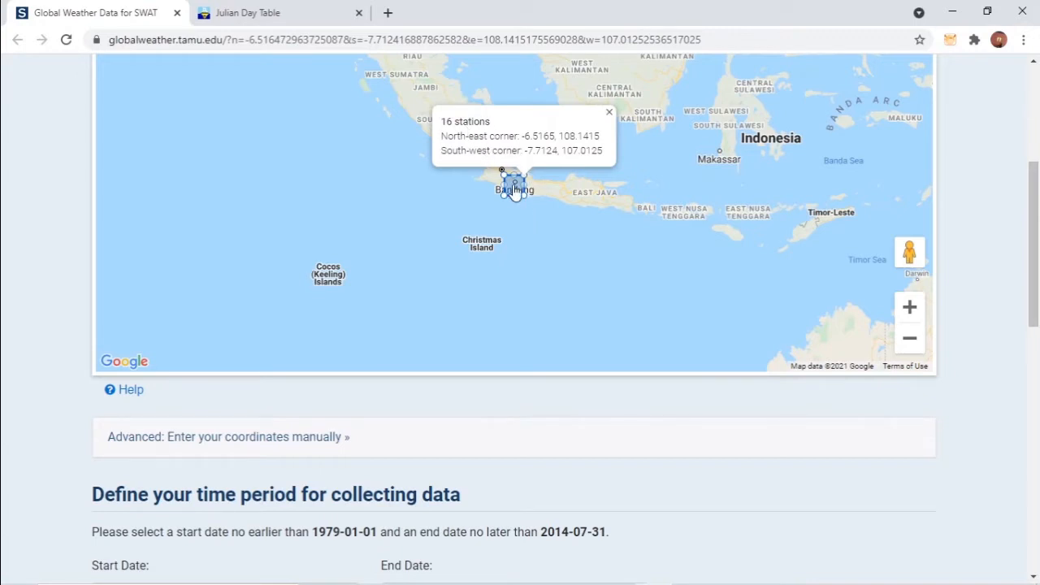
pyautogui.moveTo(501, 171); pyautogui.dragTo(452, 143)
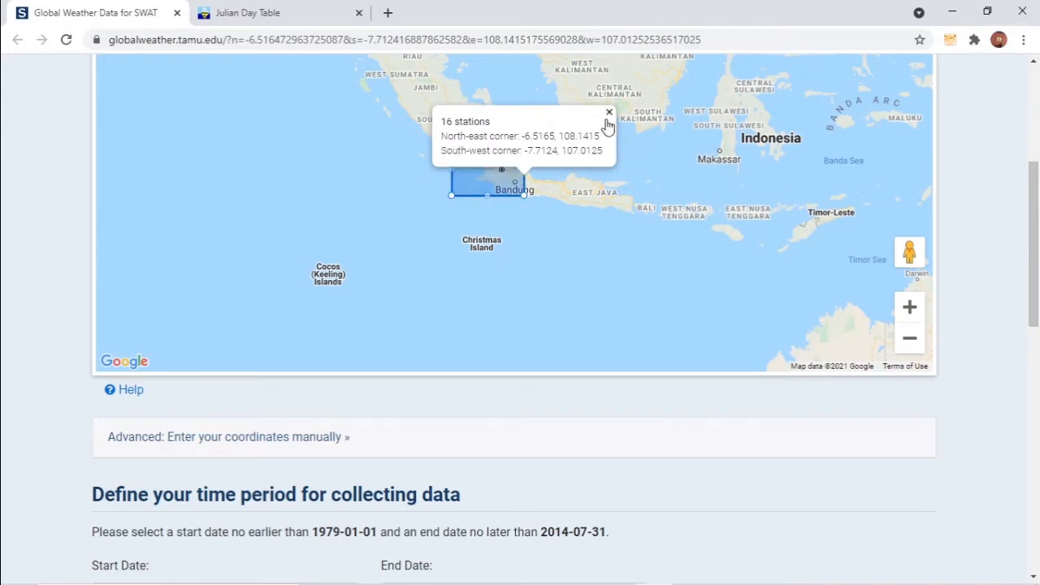
pyautogui.scroll(1, 589, 114)
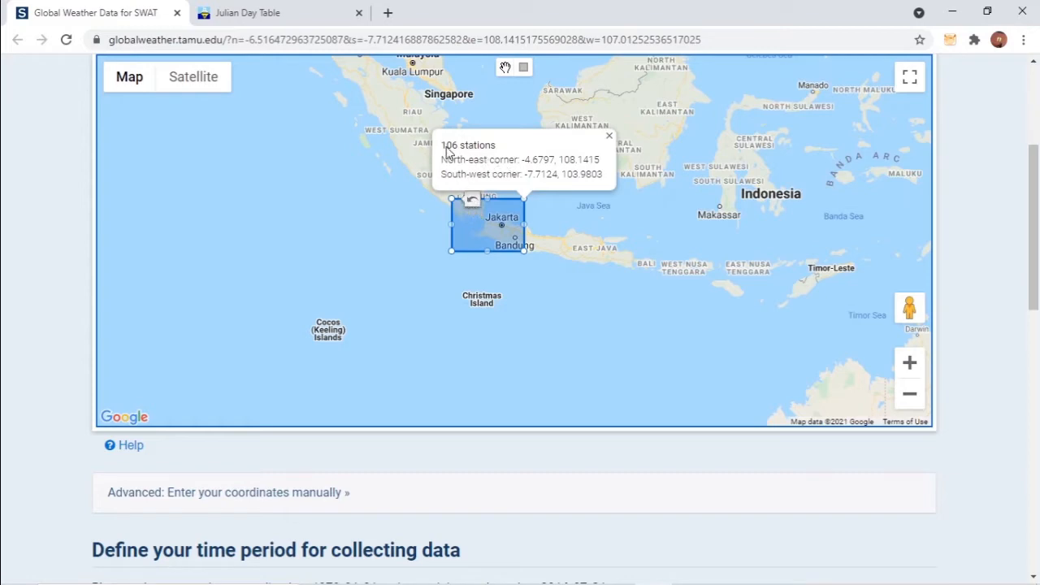
# Review the weather data request form's time period, data types to collect and delivery options.
pyautogui.scroll(-2, 513, 158)
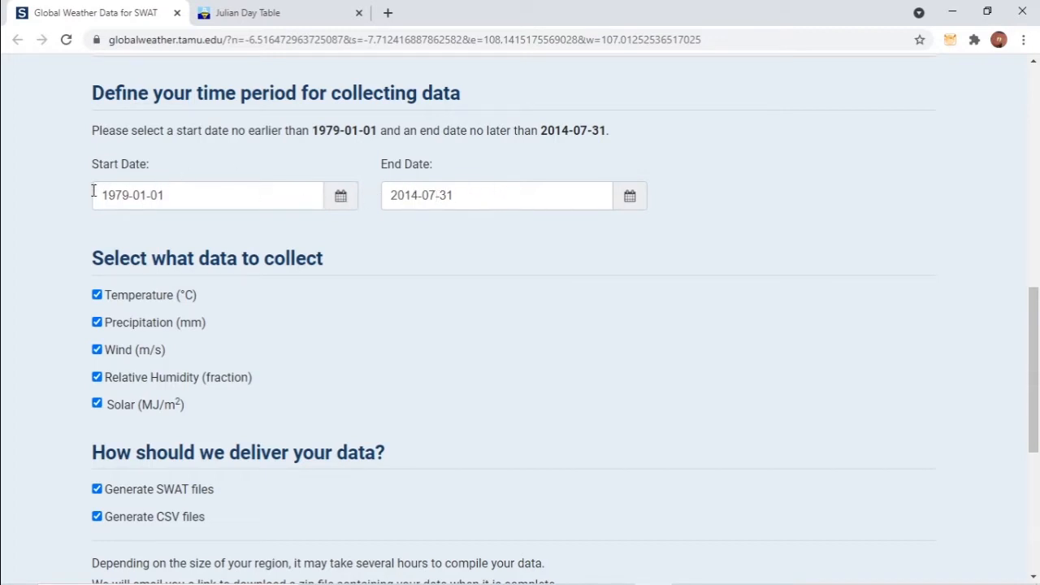
pyautogui.moveTo(106, 195); pyautogui.dragTo(436, 193)
pyautogui.moveTo(527, 192); pyautogui.dragTo(273, 203)
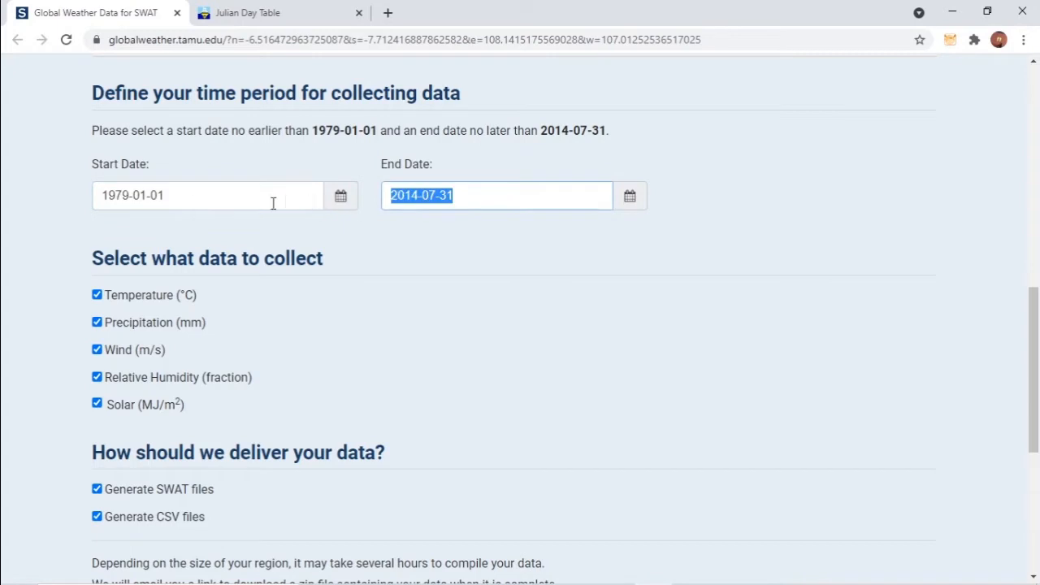
pyautogui.scroll(-1, 160, 218)
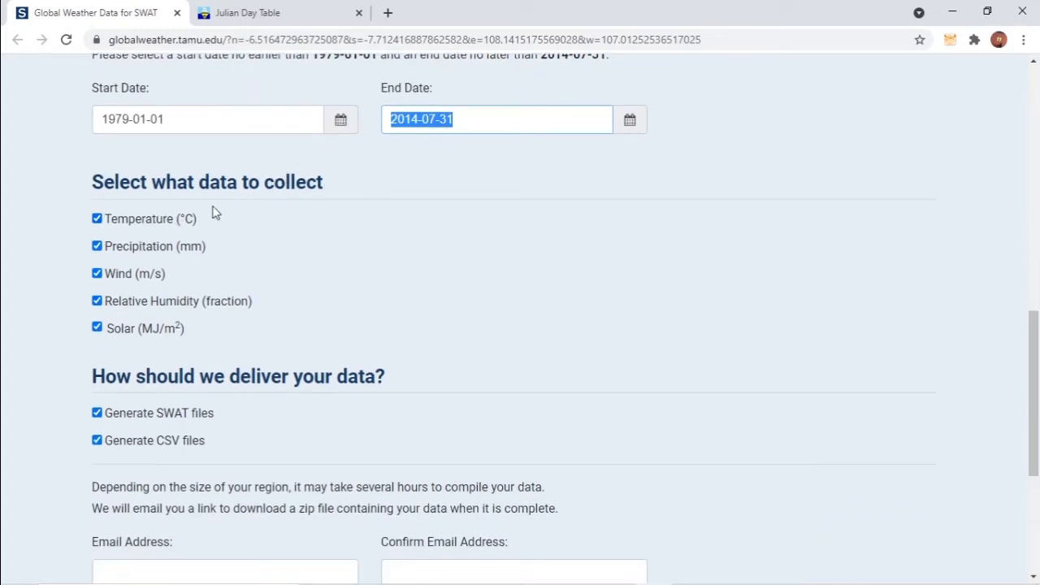
pyautogui.scroll(-2, 269, 250)
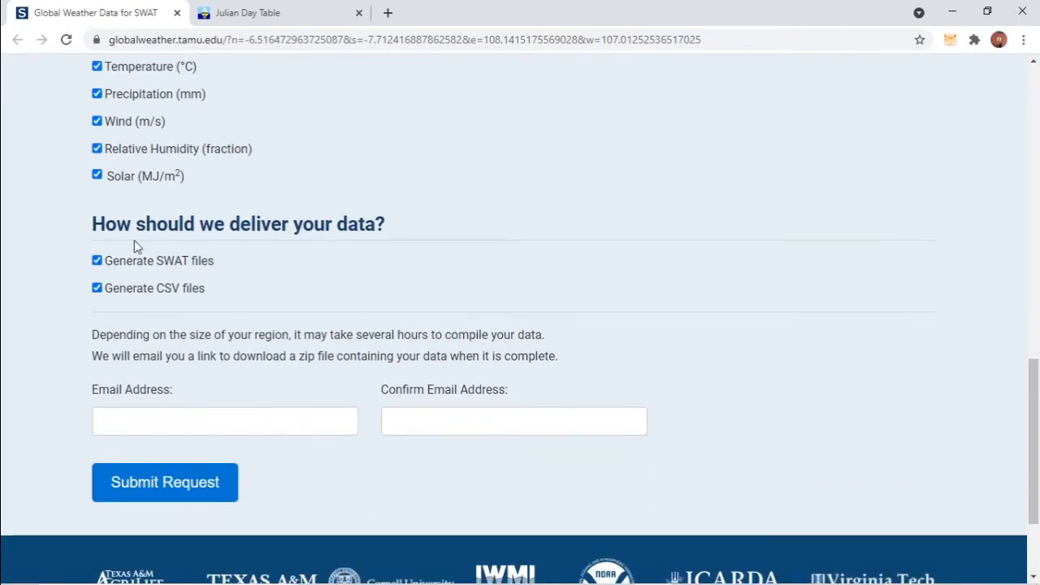
pyautogui.moveTo(94, 228); pyautogui.dragTo(403, 224)
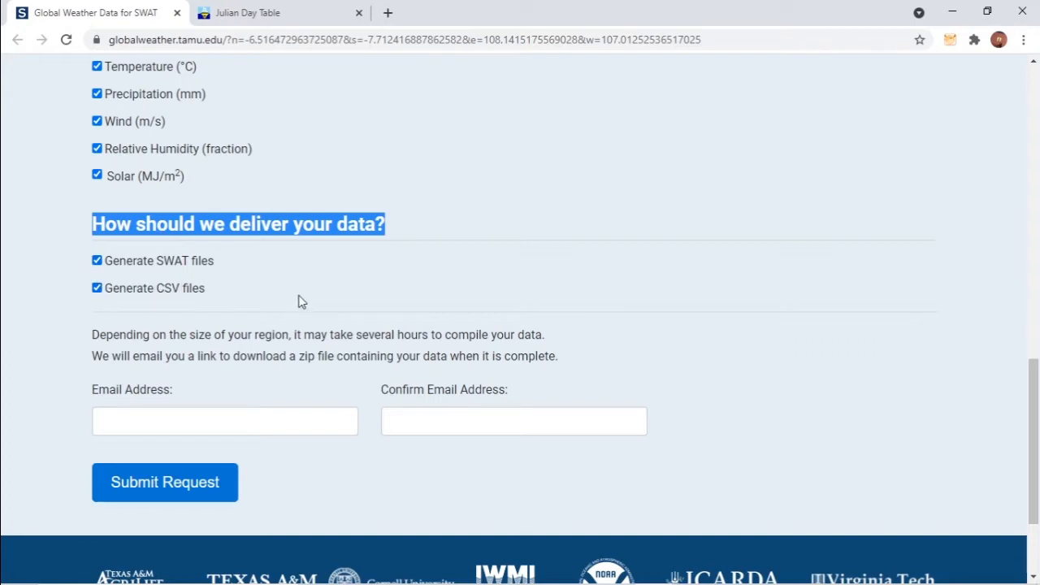
# Switch to the Data Cuaca folder in File Explorer and open its _README file.
pyautogui.scroll(-1, 302, 305)
pyautogui.scroll(2, 298, 301)
pyautogui.scroll(-1, 298, 300)
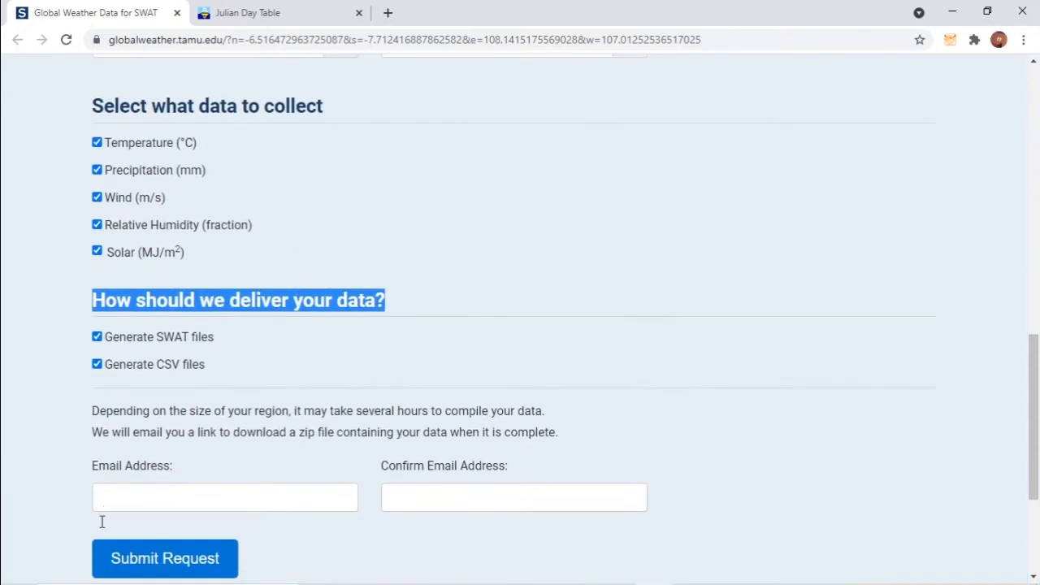
pyautogui.click(541, 569)
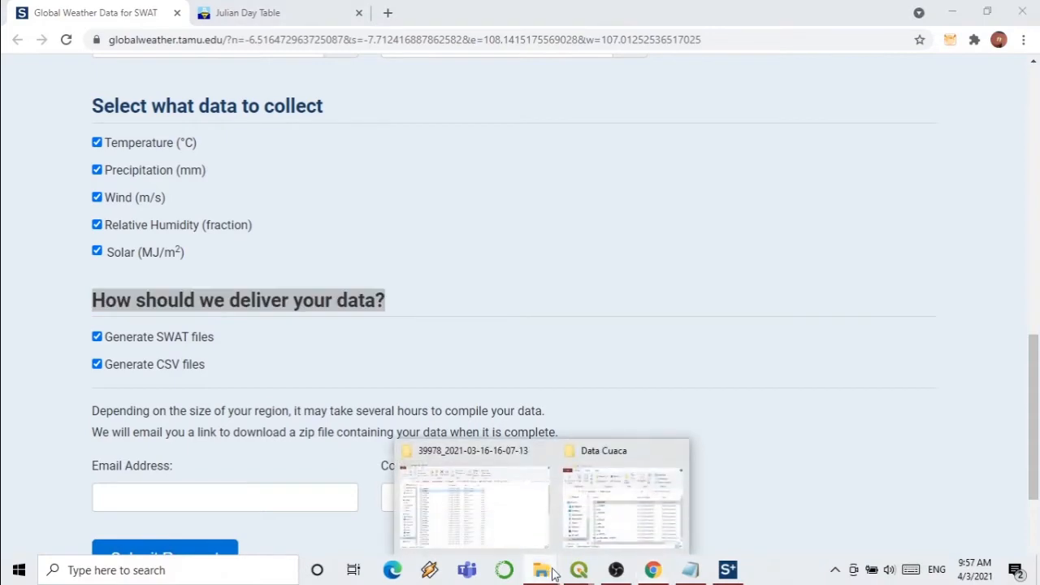
pyautogui.moveTo(601, 509)
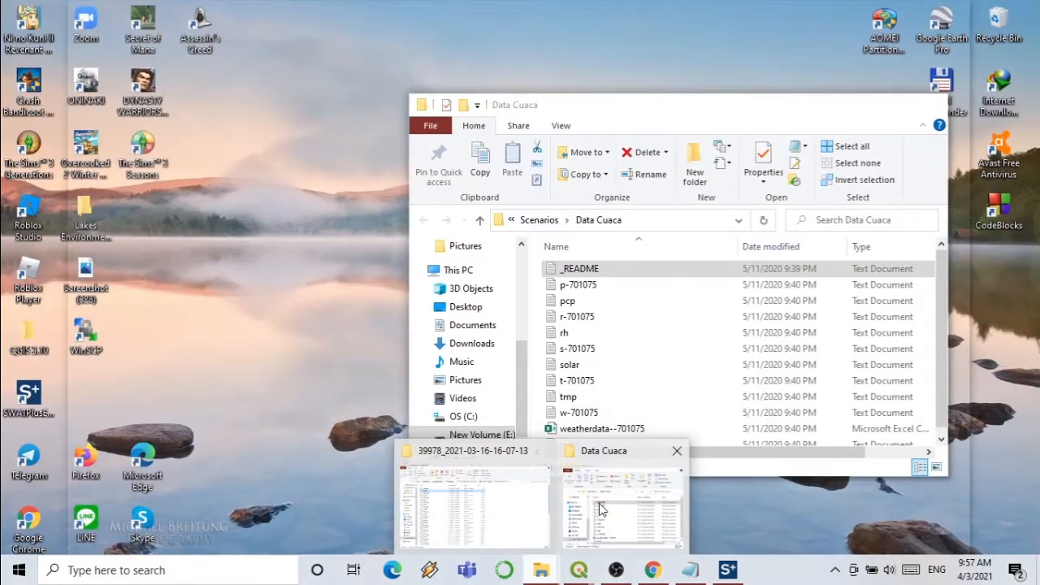
pyautogui.click(599, 496)
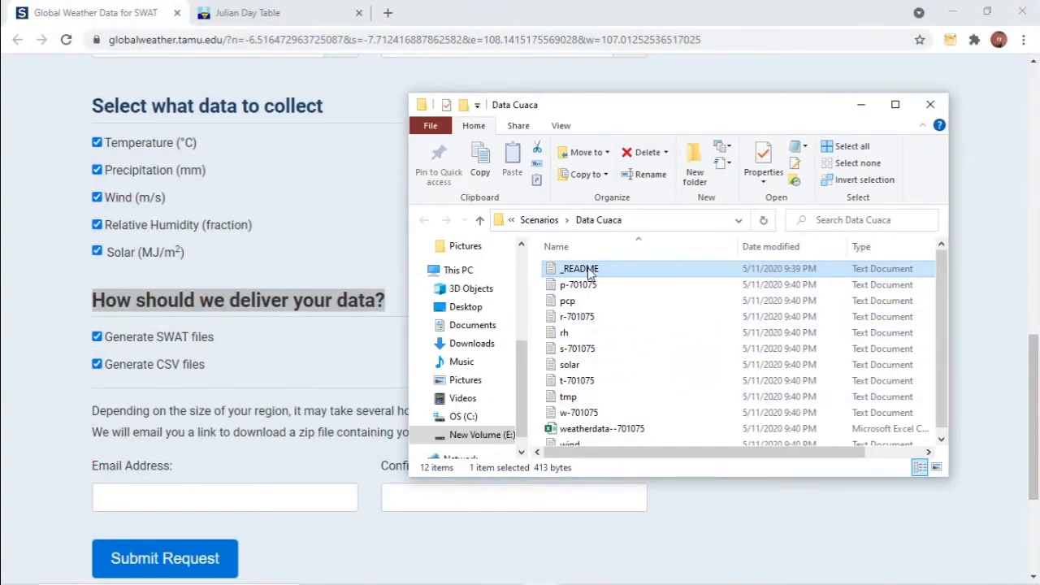
pyautogui.click(588, 271)
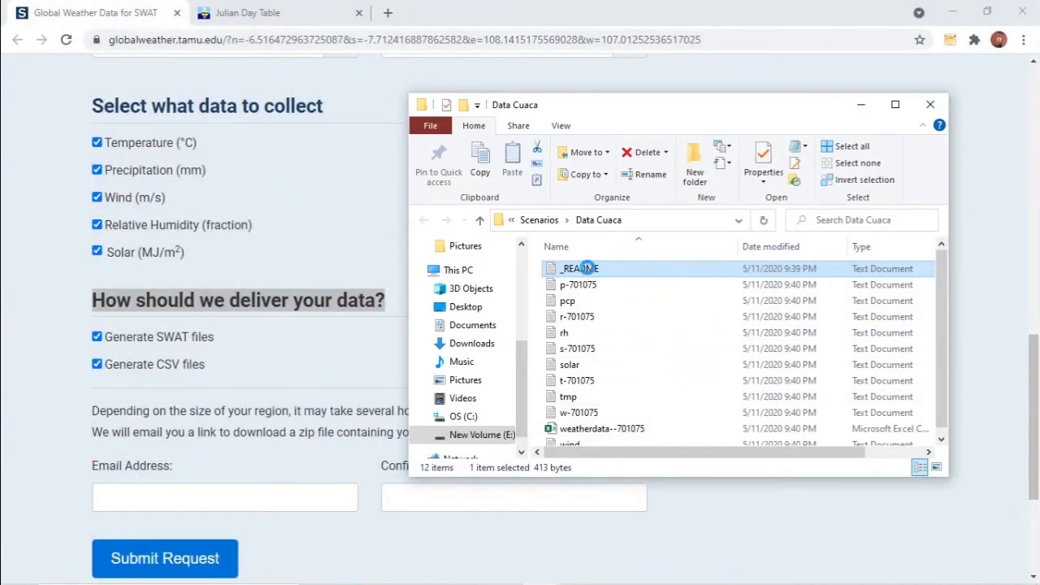
pyautogui.click(638, 274)
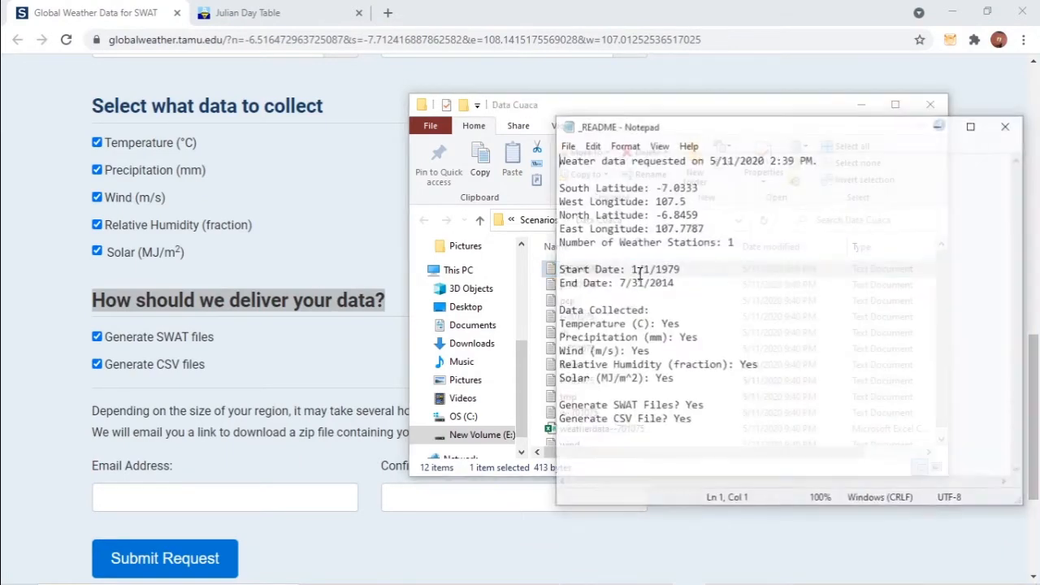
# Read the request date, bounding coordinates, station count, date range and collected data types in _README, and close the file.
pyautogui.moveTo(714, 134); pyautogui.dragTo(359, 72)
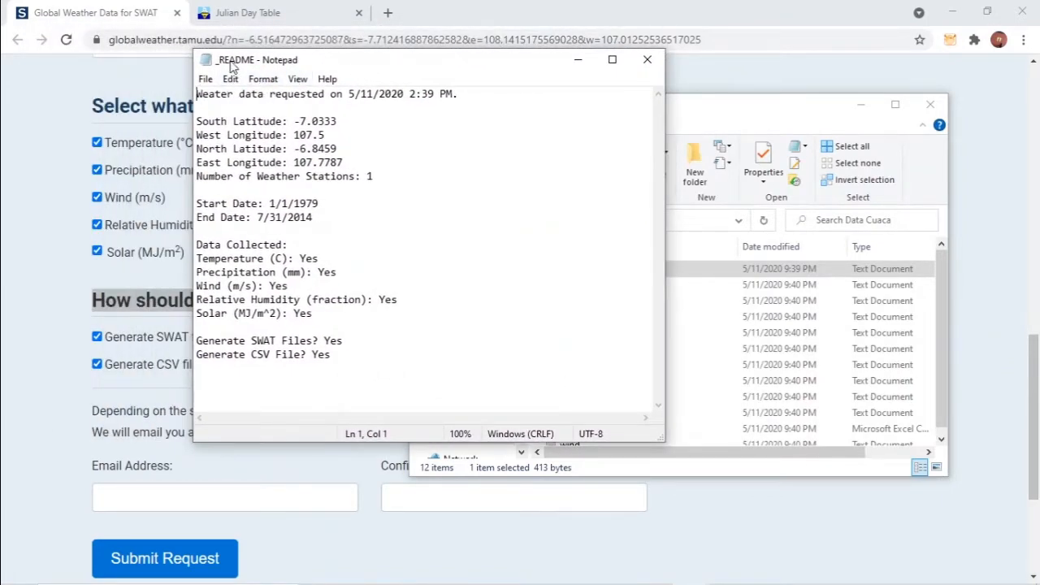
pyautogui.moveTo(197, 96); pyautogui.dragTo(463, 97)
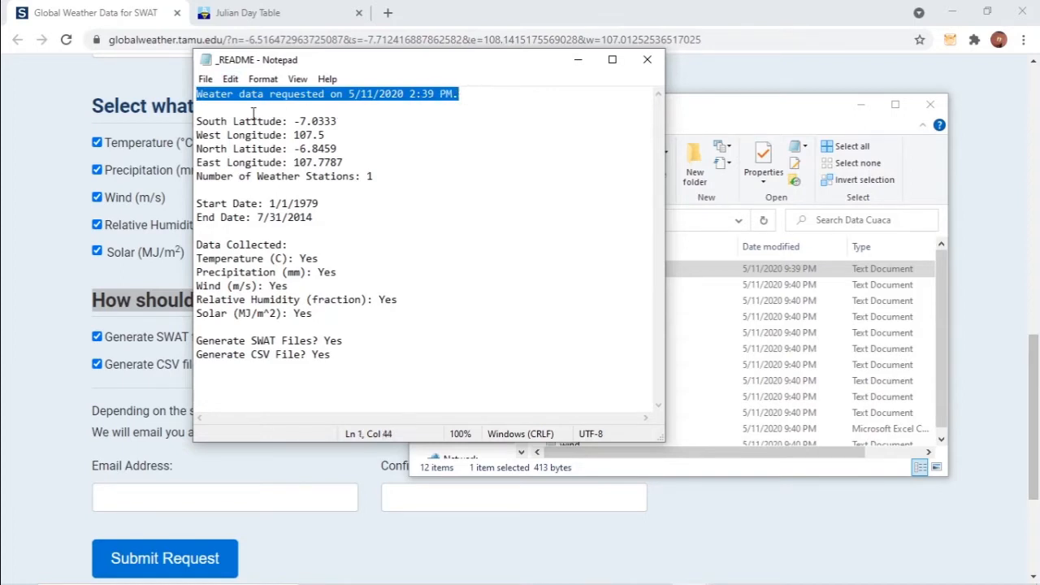
pyautogui.moveTo(193, 125); pyautogui.dragTo(207, 125)
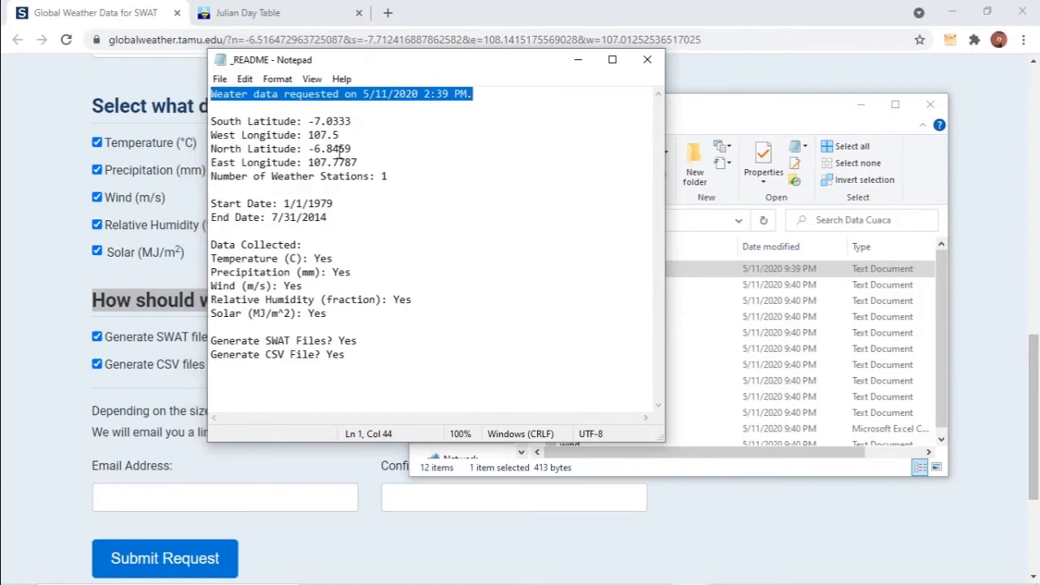
pyautogui.moveTo(368, 166); pyautogui.dragTo(187, 124)
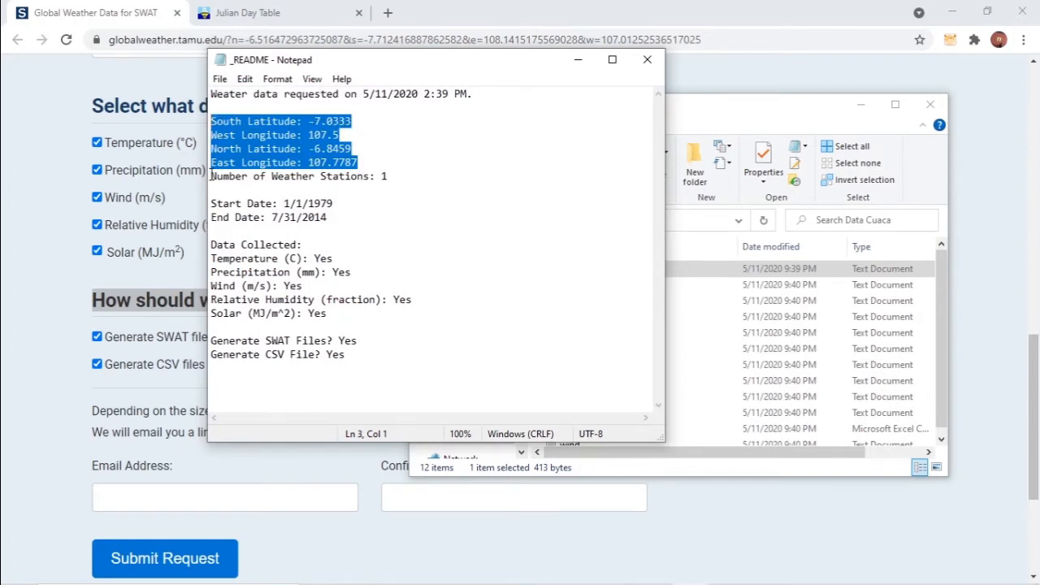
pyautogui.moveTo(212, 175); pyautogui.dragTo(395, 180)
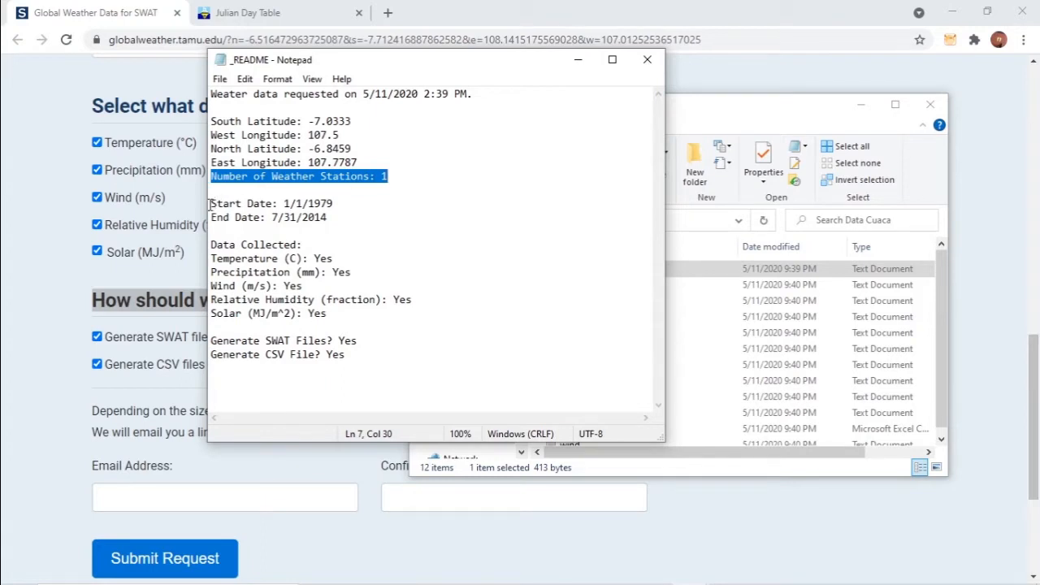
pyautogui.moveTo(210, 204); pyautogui.dragTo(335, 204)
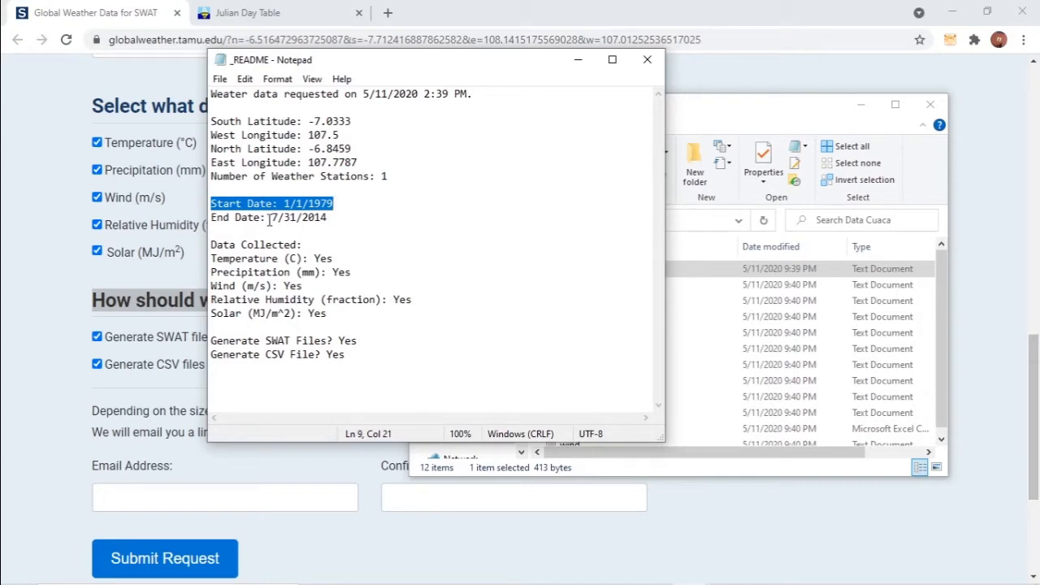
pyautogui.moveTo(272, 218); pyautogui.dragTo(341, 222)
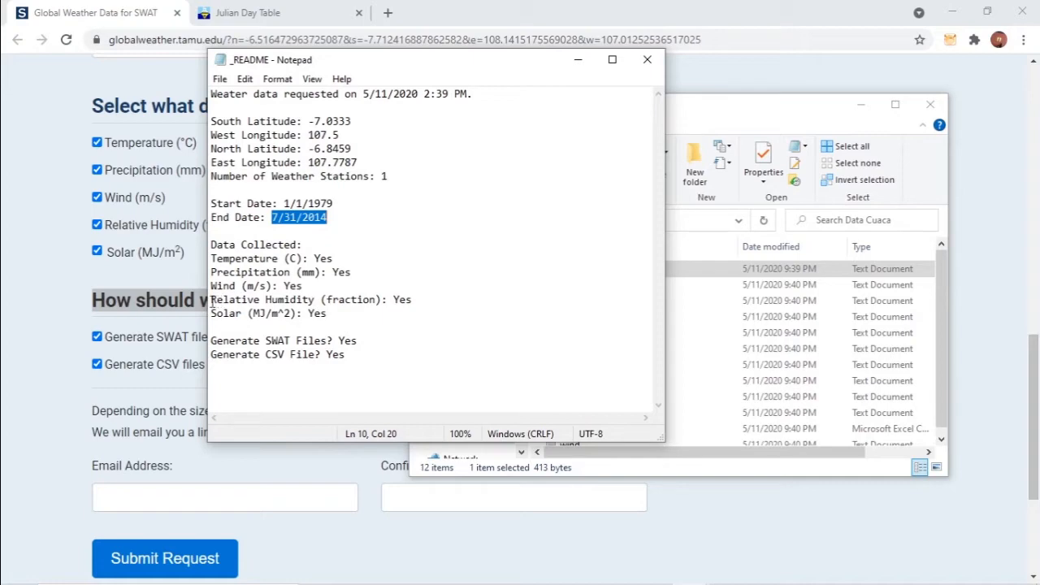
pyautogui.moveTo(211, 302); pyautogui.dragTo(311, 303)
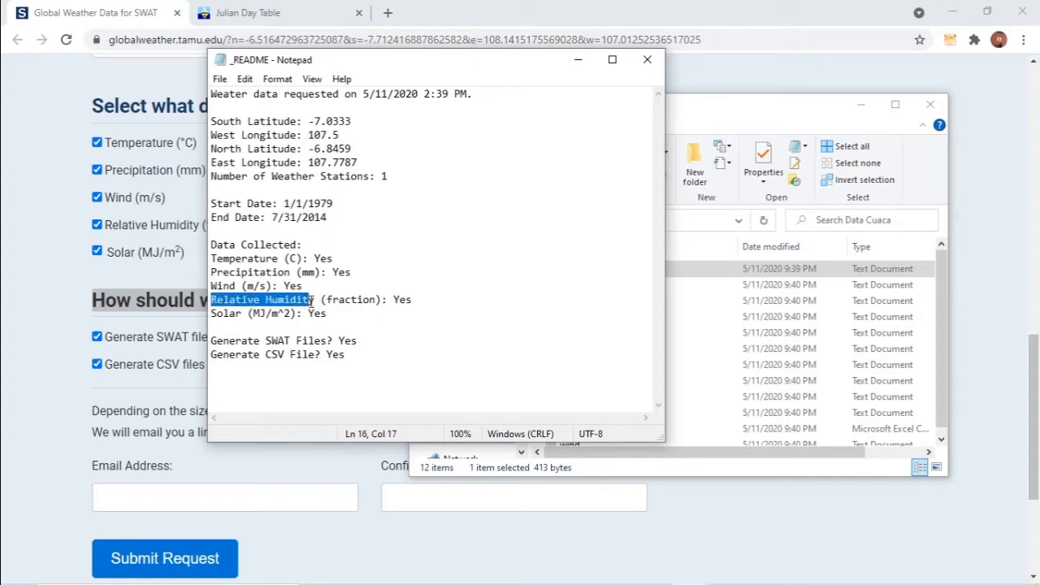
pyautogui.click(216, 316)
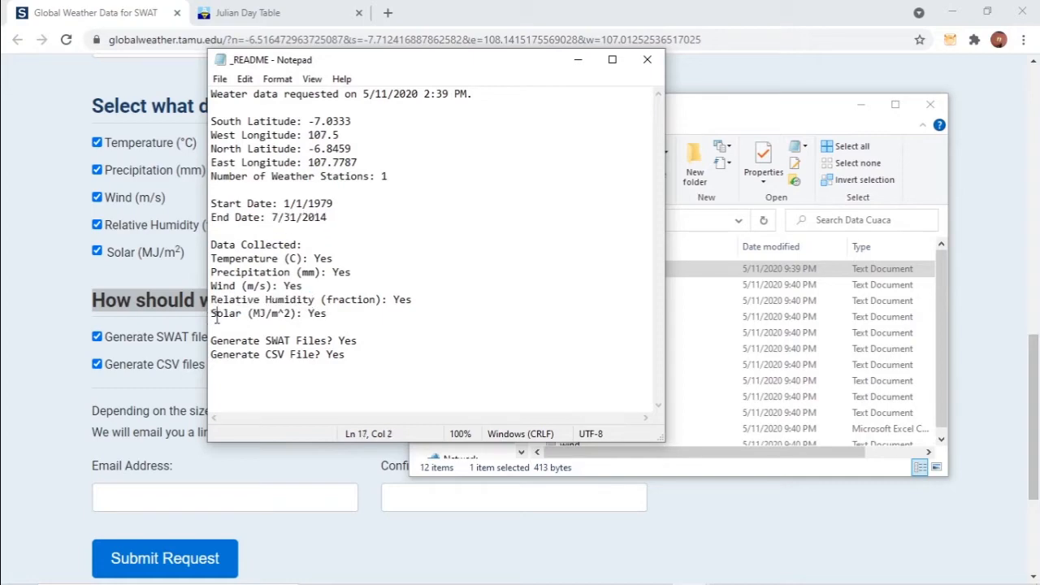
pyautogui.click(647, 60)
# Open the p-701075 precipitation file from Data Cuaca and examine its start date line and daily values.
pyautogui.scroll(-1, 596, 290)
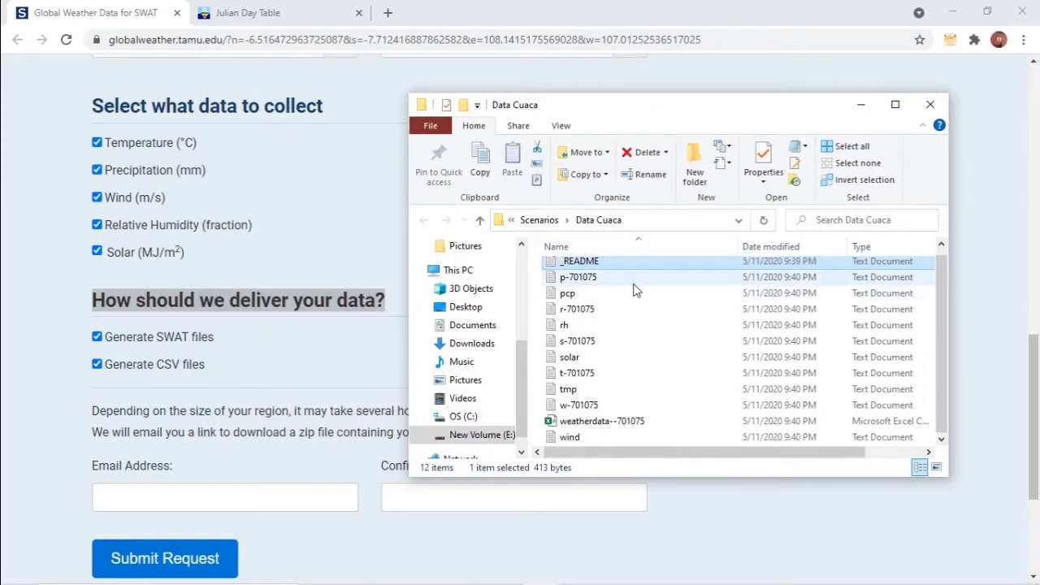
pyautogui.moveTo(710, 105); pyautogui.dragTo(638, 92)
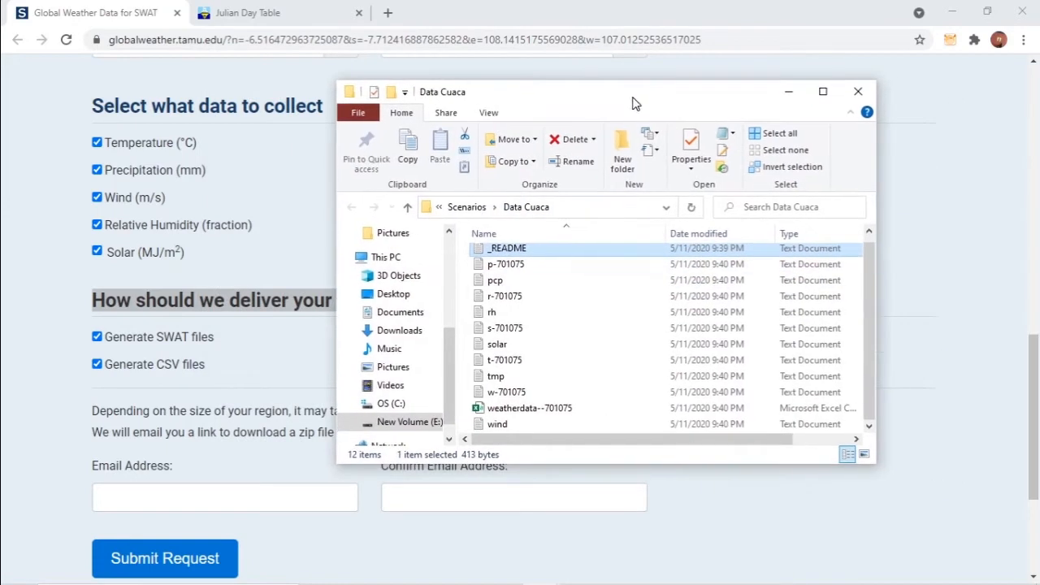
pyautogui.doubleClick(511, 264)
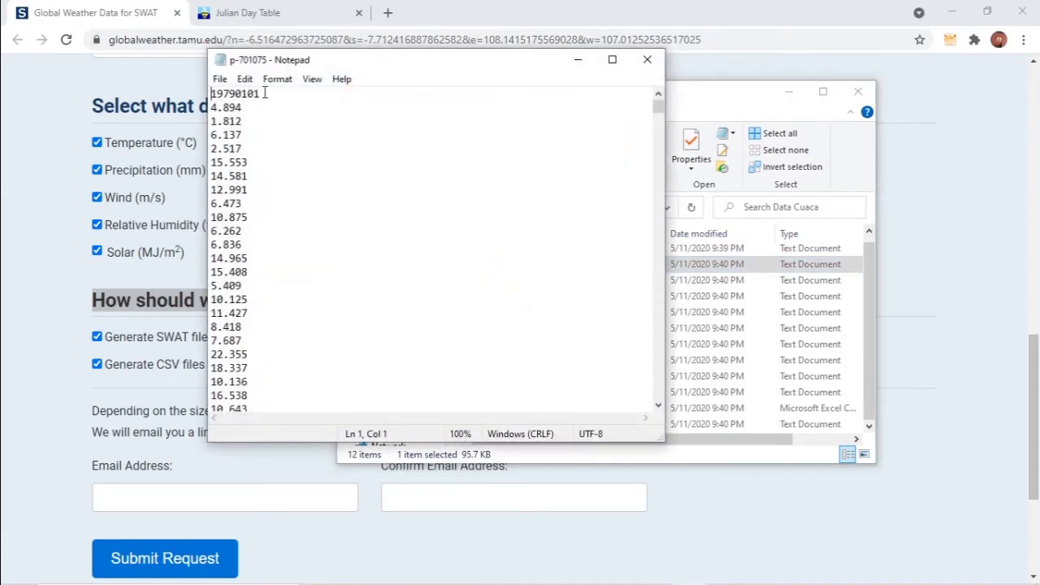
pyautogui.moveTo(388, 65); pyautogui.dragTo(331, 55)
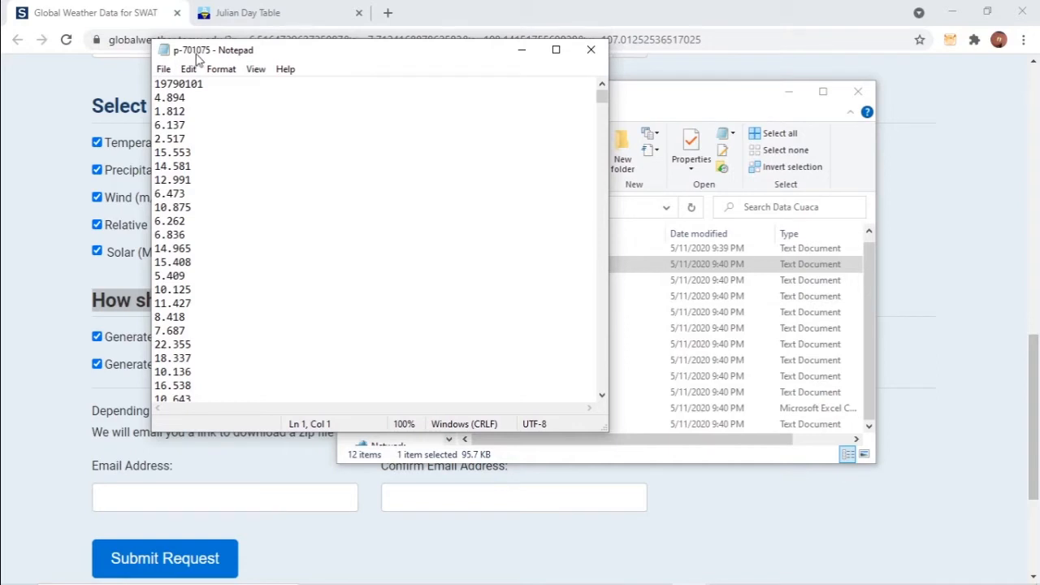
pyautogui.moveTo(212, 84); pyautogui.dragTo(144, 82)
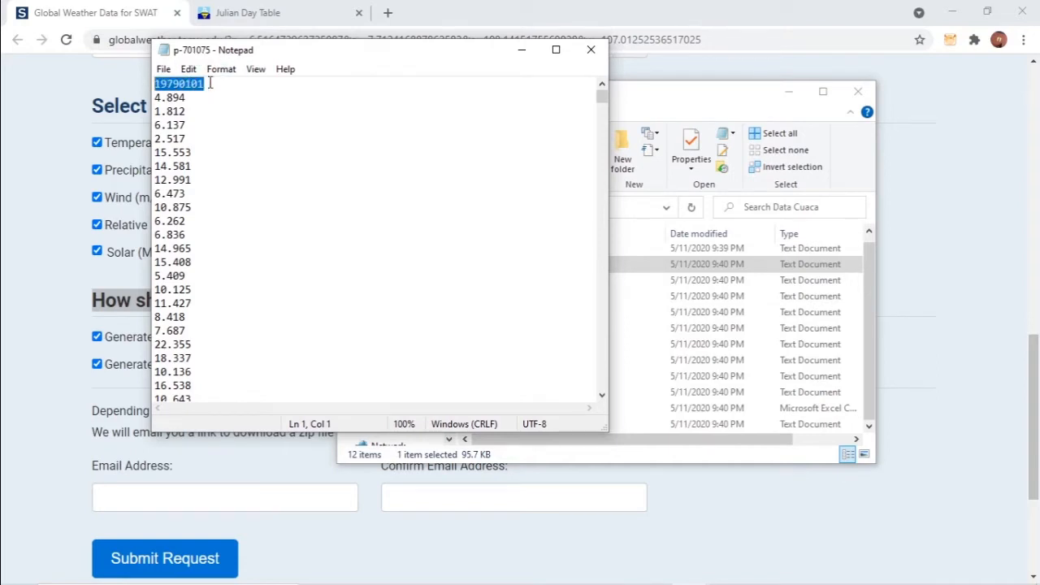
pyautogui.moveTo(156, 96); pyautogui.dragTo(226, 578)
pyautogui.click(229, 363)
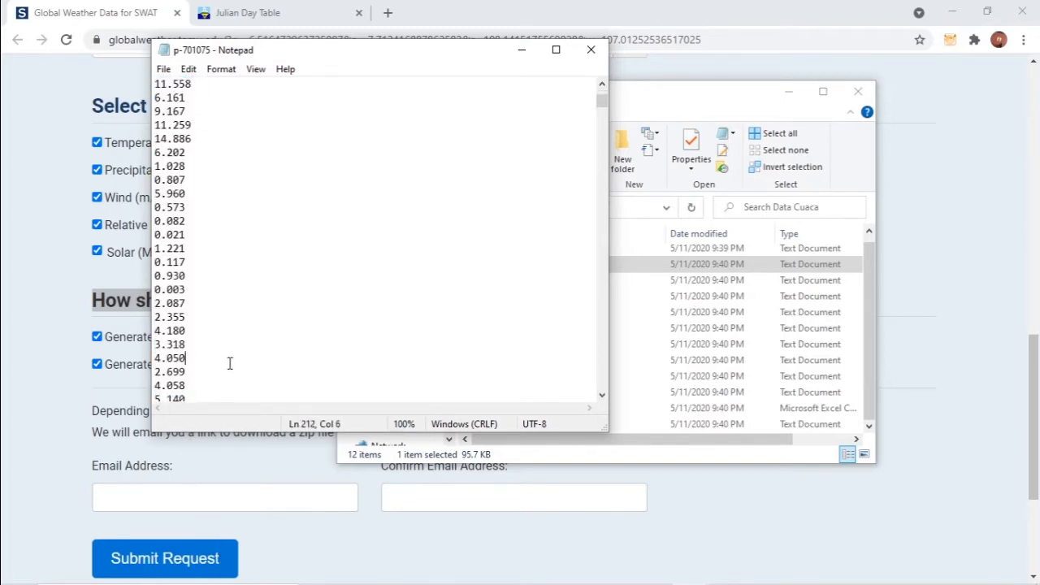
pyautogui.click(202, 395)
pyautogui.click(522, 52)
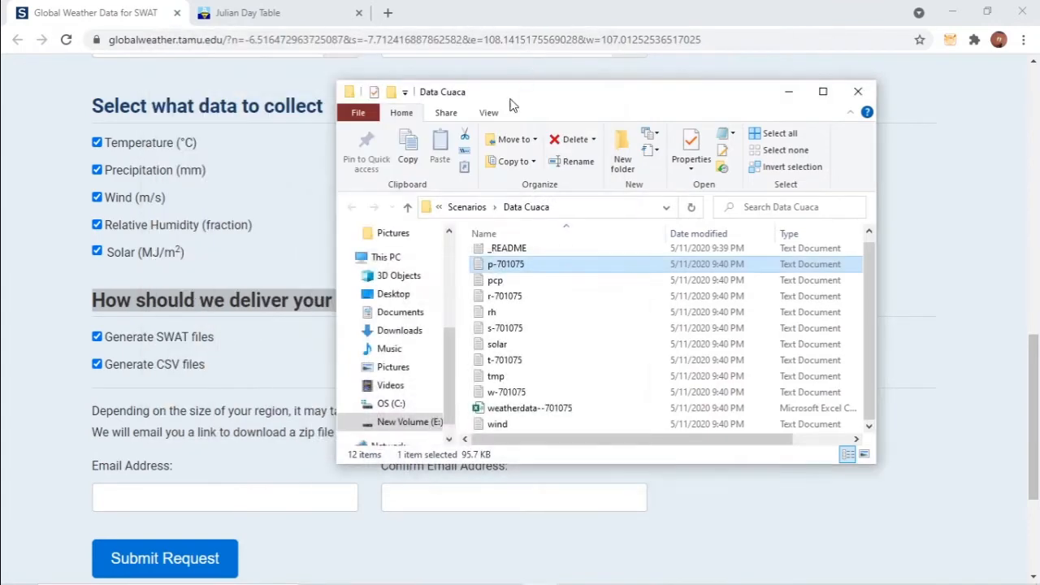
# Open the r-701075 relative humidity file, inspect its start date and daily values, and close it.
pyautogui.click(512, 299)
pyautogui.doubleClick(512, 297)
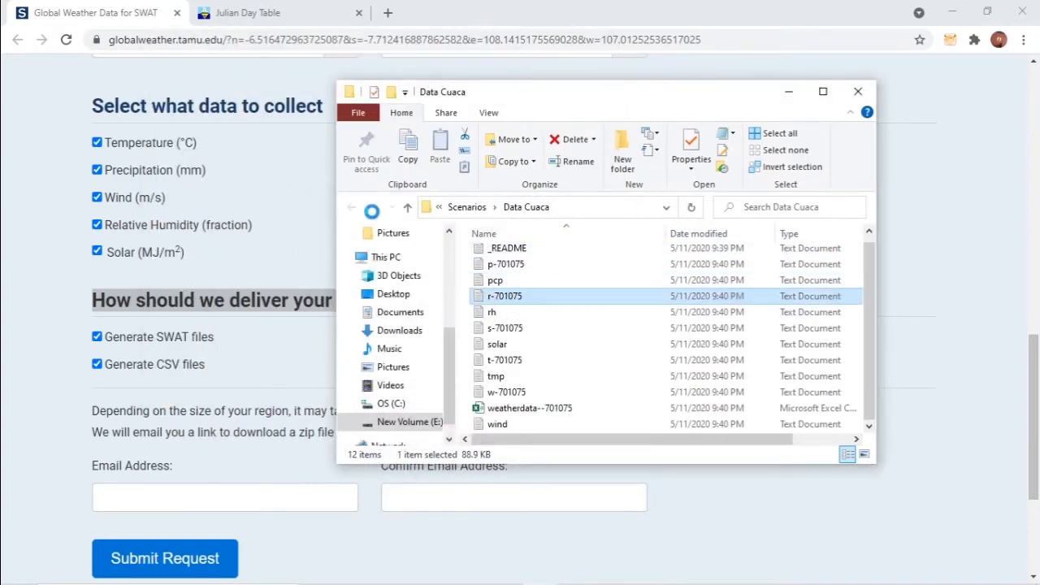
pyautogui.moveTo(211, 96); pyautogui.dragTo(315, 386)
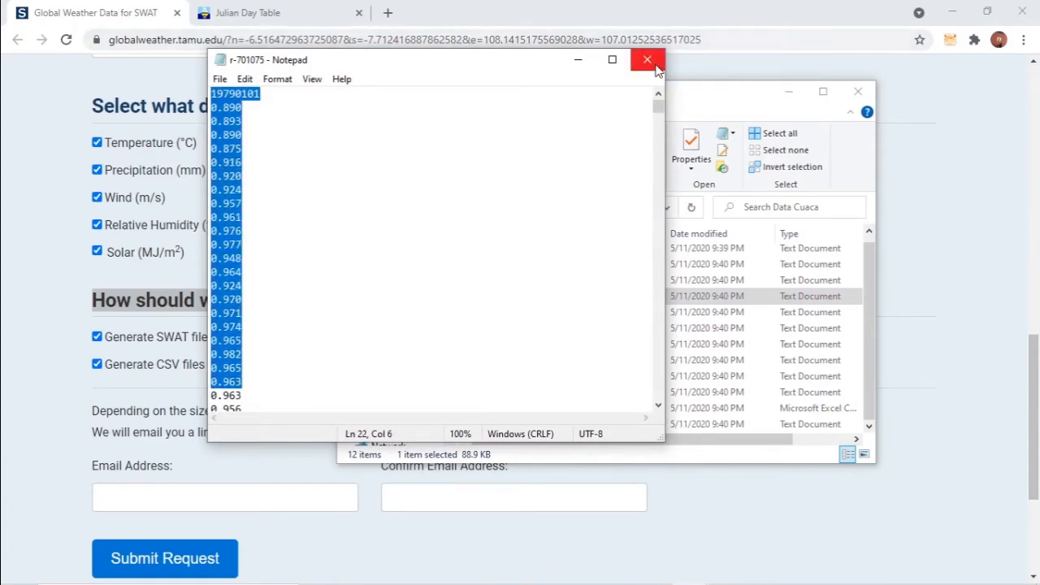
pyautogui.click(656, 65)
# Open the pcp station list in Data Cuaca and check the station's ID, name, coordinates and elevation.
pyautogui.click(506, 281)
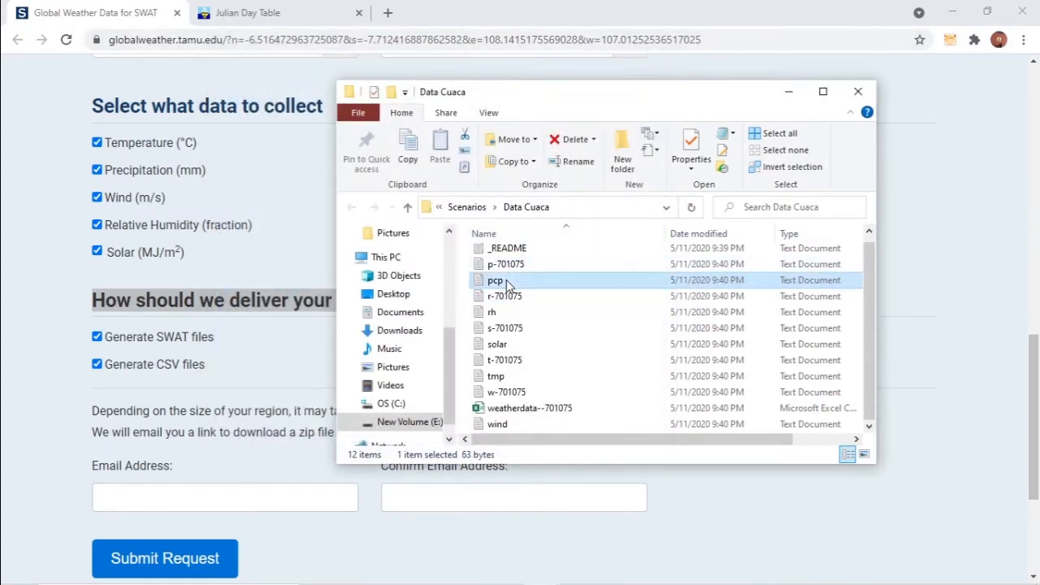
pyautogui.doubleClick(506, 281)
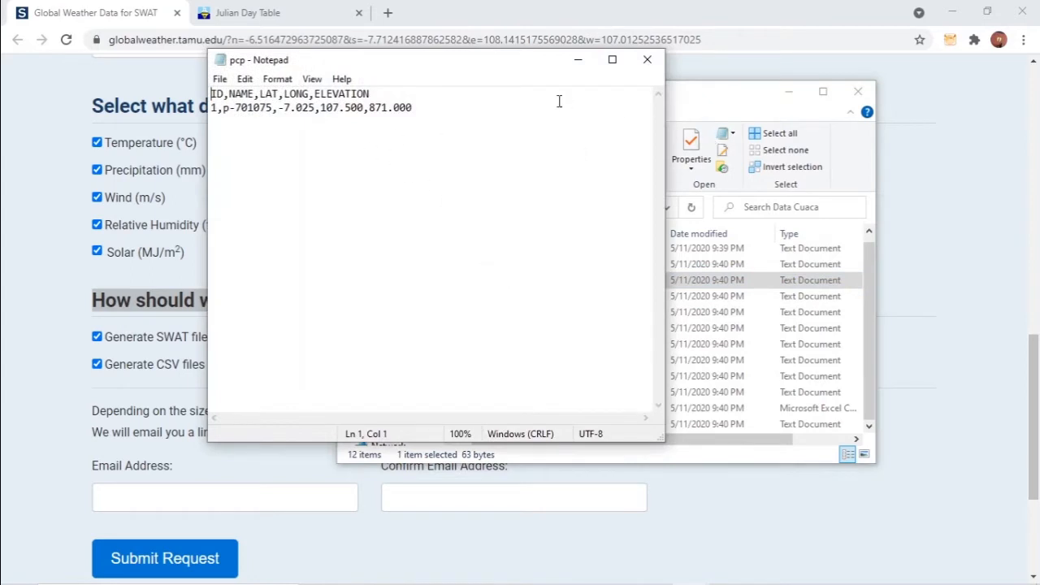
pyautogui.moveTo(212, 94)
pyautogui.mouseDown()
pyautogui.moveTo(387, 91)
pyautogui.moveTo(213, 117)
pyautogui.moveTo(205, 91)
pyautogui.mouseUp()
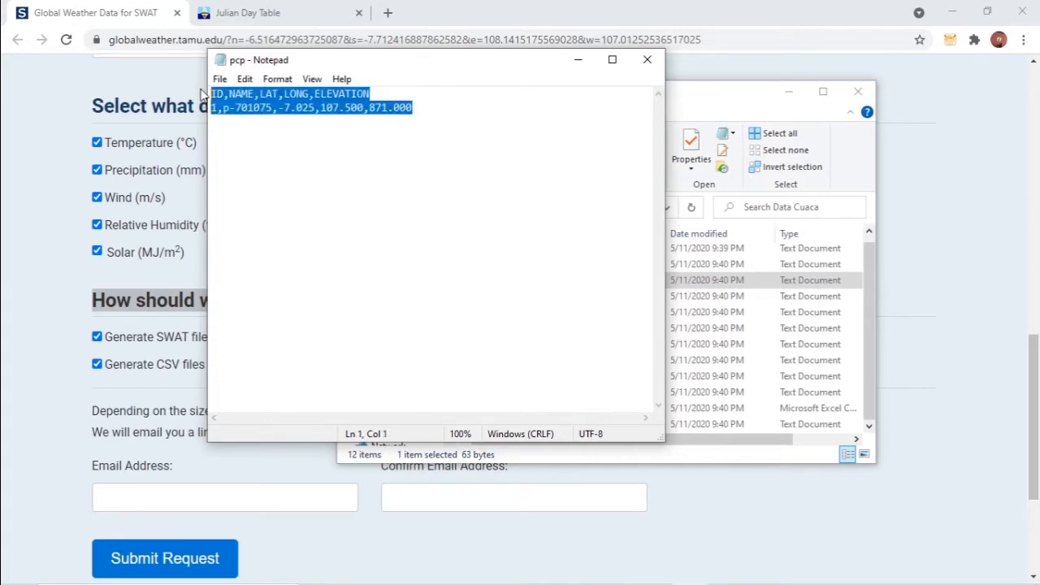
pyautogui.click(269, 126)
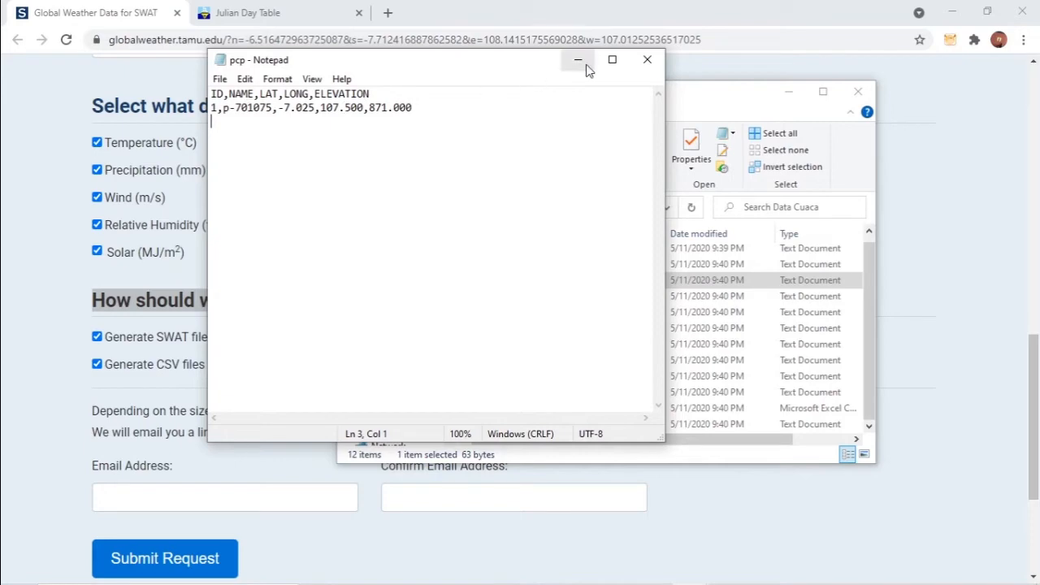
pyautogui.click(541, 569)
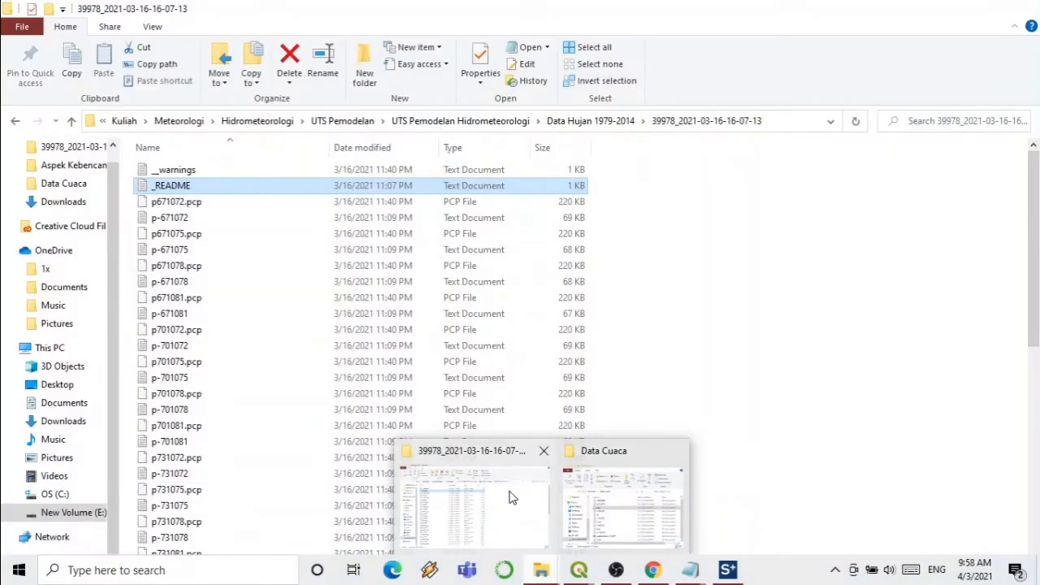
pyautogui.click(511, 494)
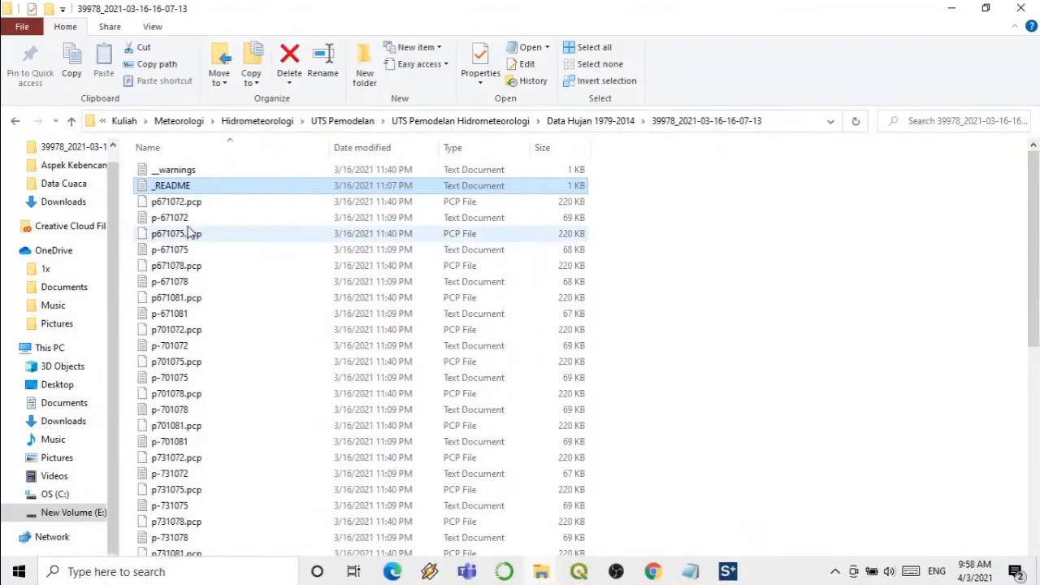
pyautogui.scroll(5, 189, 231)
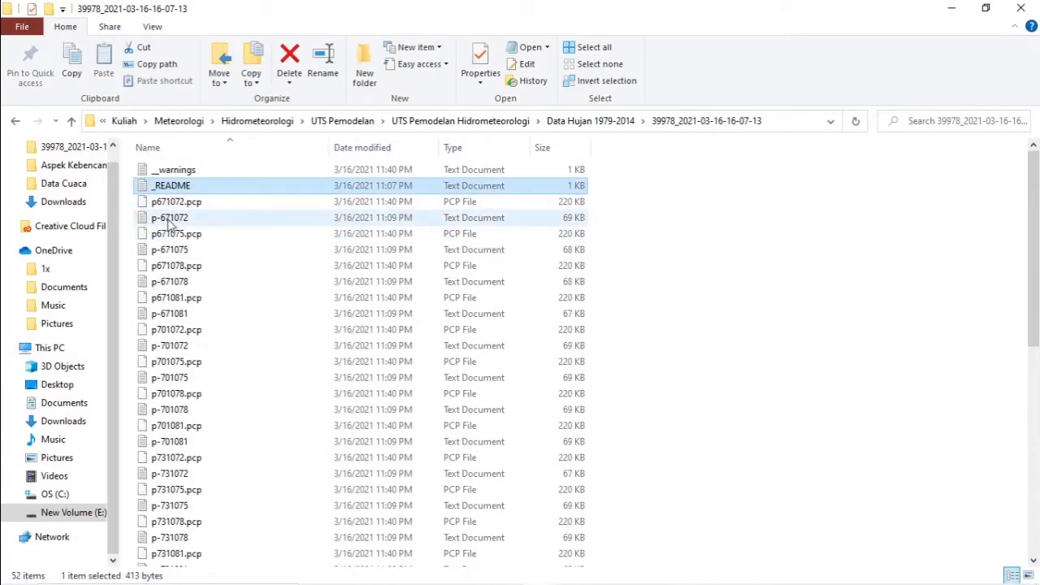
pyautogui.scroll(-5, 244, 414)
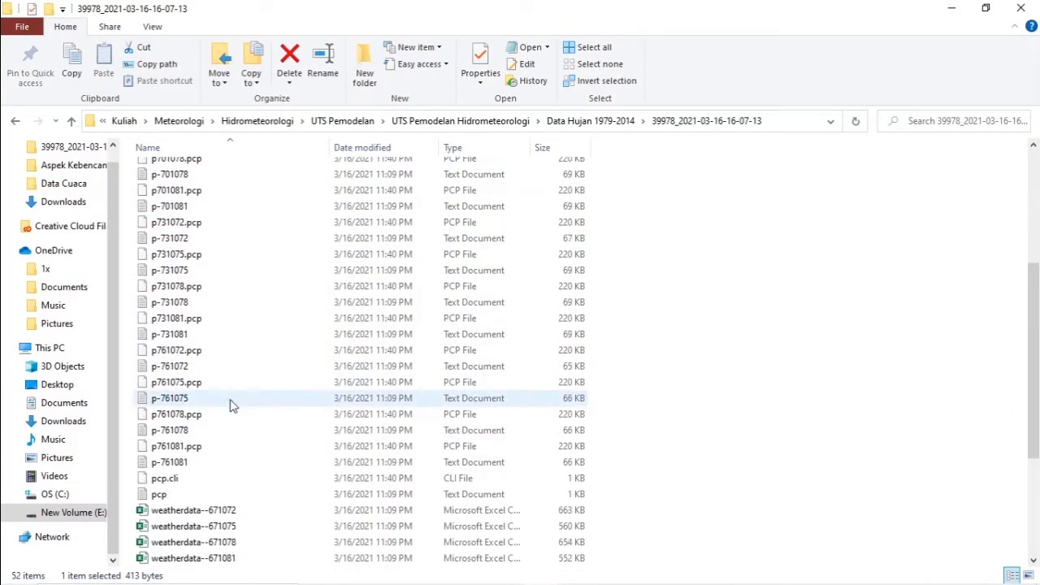
pyautogui.scroll(-1, 231, 406)
pyautogui.doubleClick(162, 446)
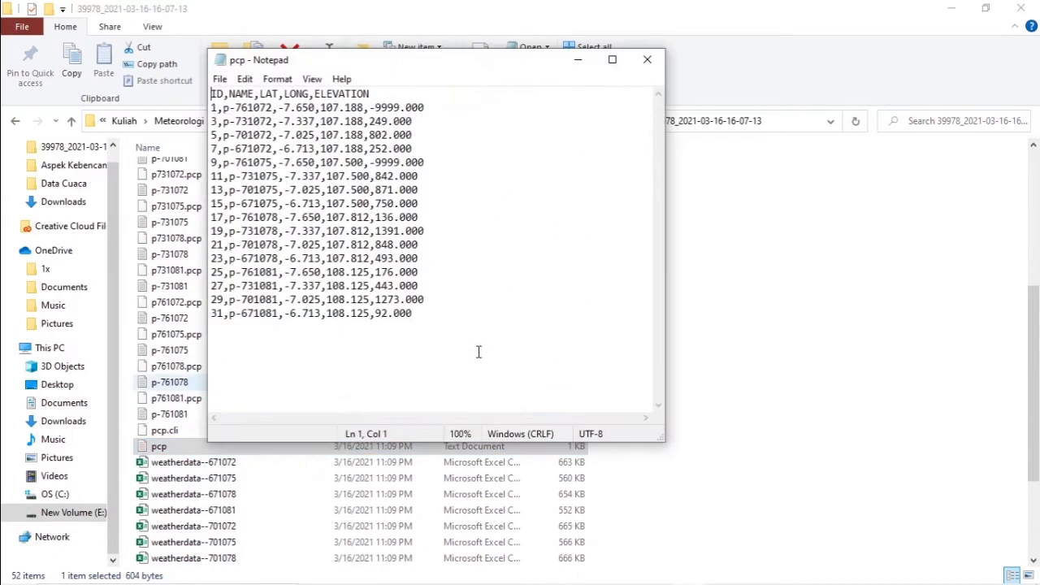
pyautogui.moveTo(425, 302); pyautogui.dragTo(210, 95)
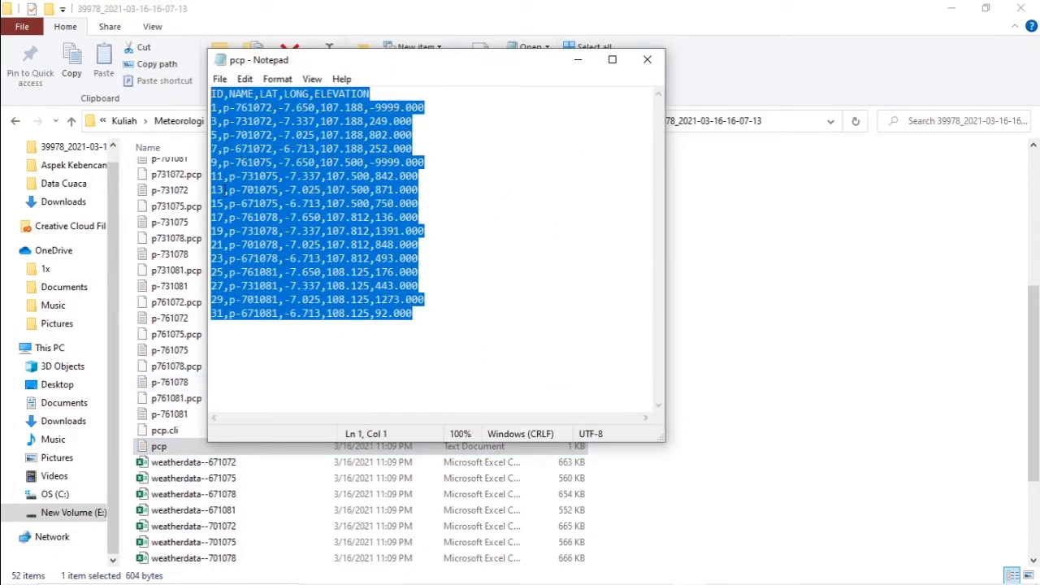
pyautogui.click(578, 60)
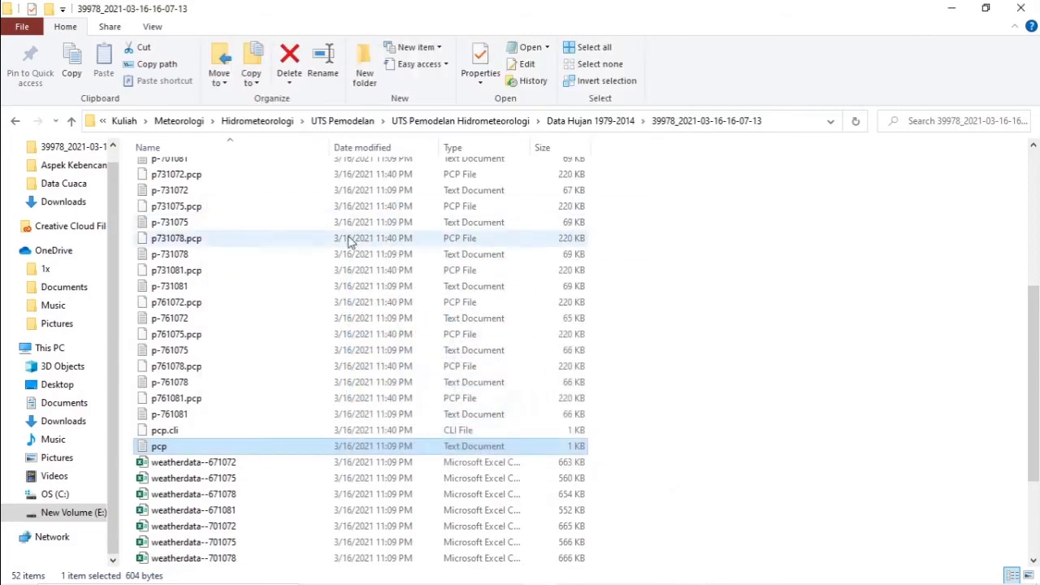
# Switch to SWAT+ Editor and open the import form for observed weather data files from the weather stations page.
pyautogui.scroll(6, 353, 243)
pyautogui.moveTo(557, 576)
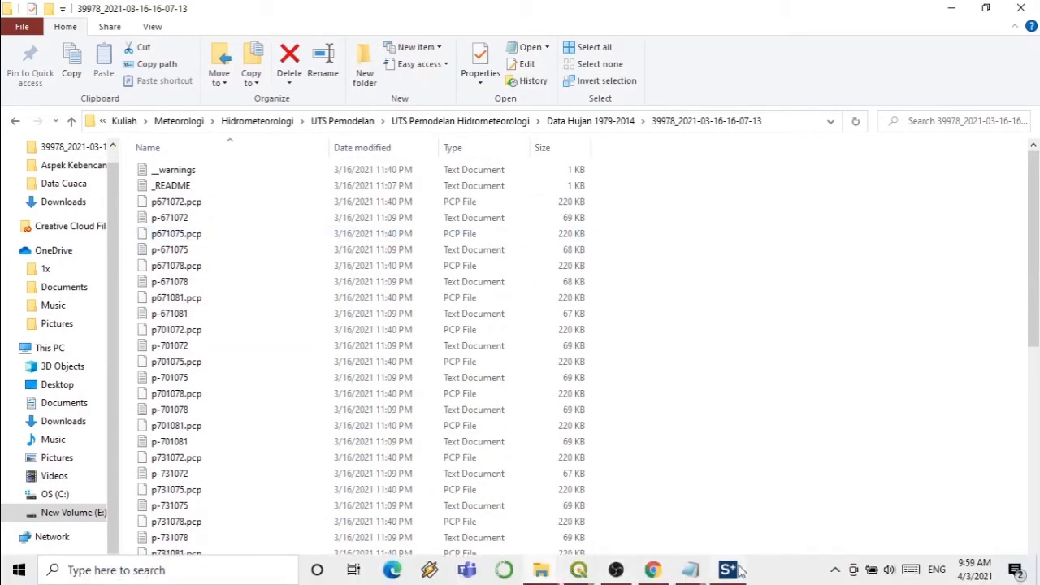
pyautogui.moveTo(739, 569)
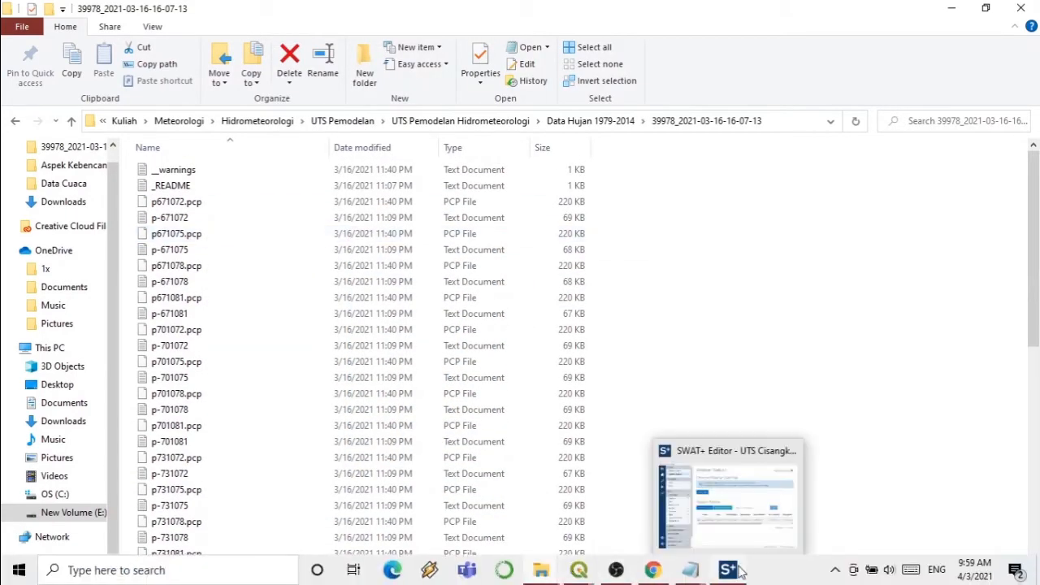
pyautogui.click(709, 536)
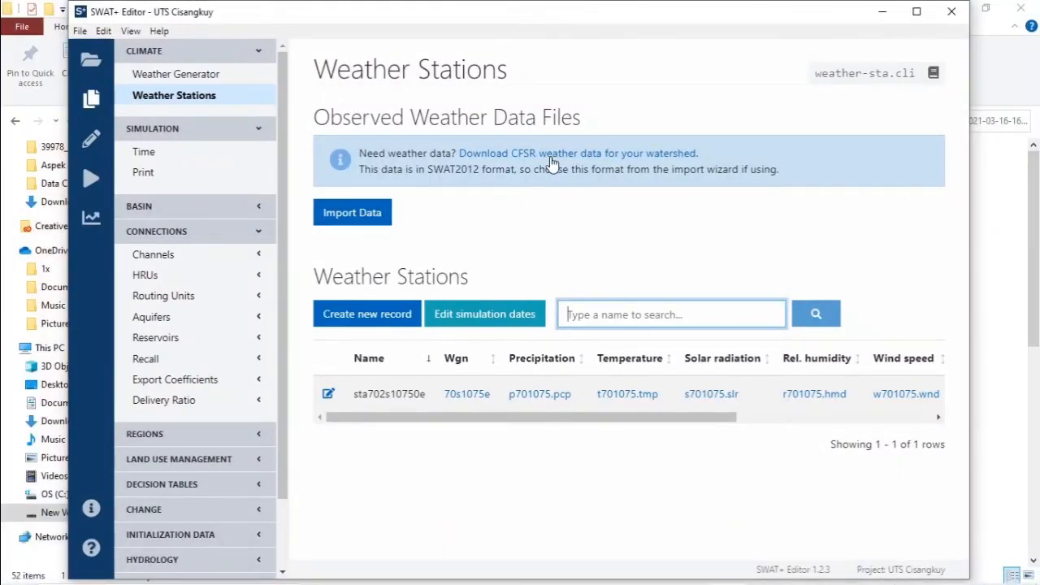
pyautogui.click(360, 228)
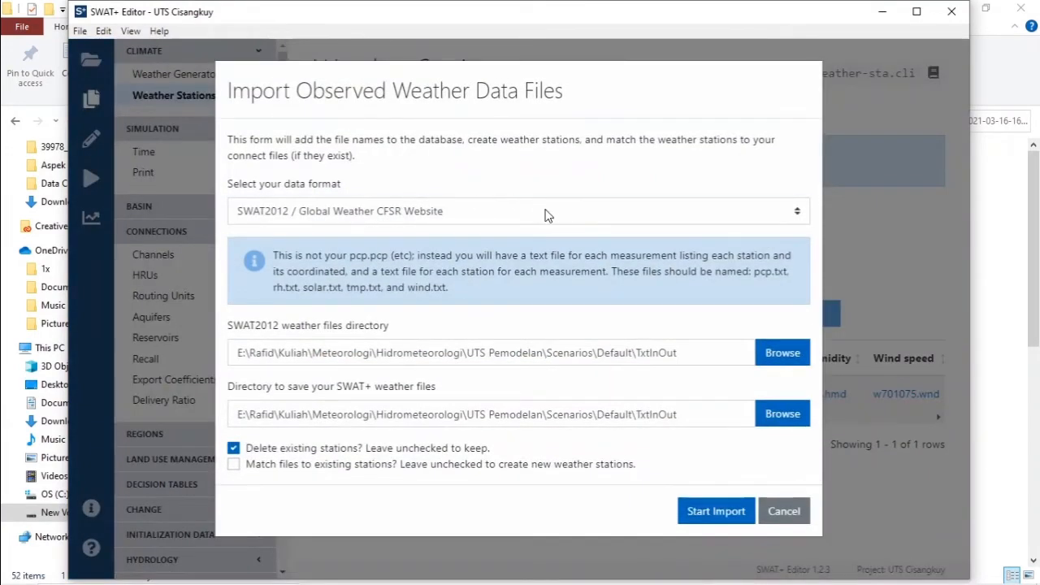
# Check which files the SWAT+ data format requires and return the format to SWAT2012 / Global Weather CFSR Website.
pyautogui.click(548, 214)
pyautogui.click(547, 232)
pyautogui.click(331, 212)
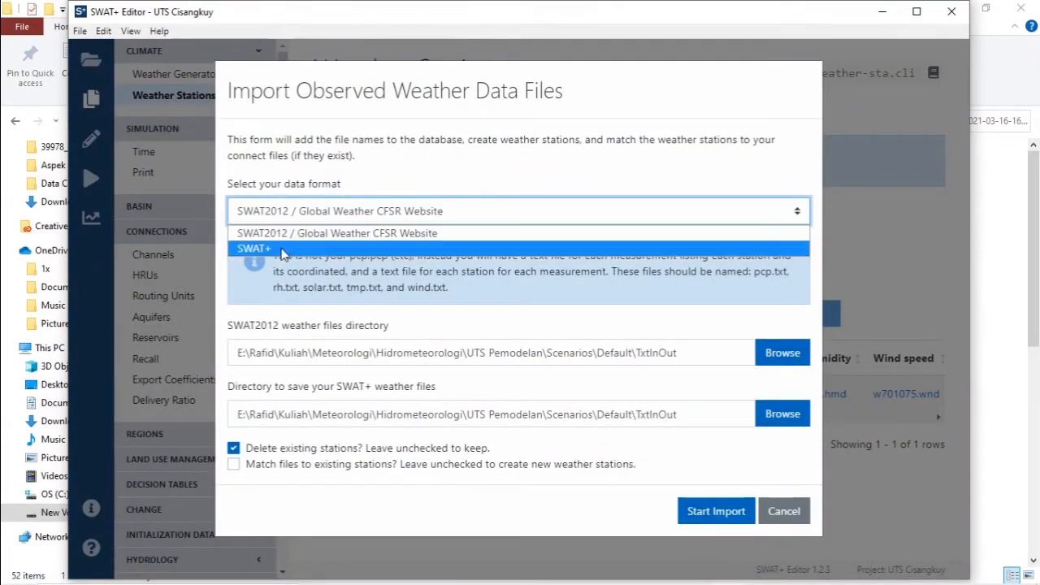
pyautogui.click(281, 246)
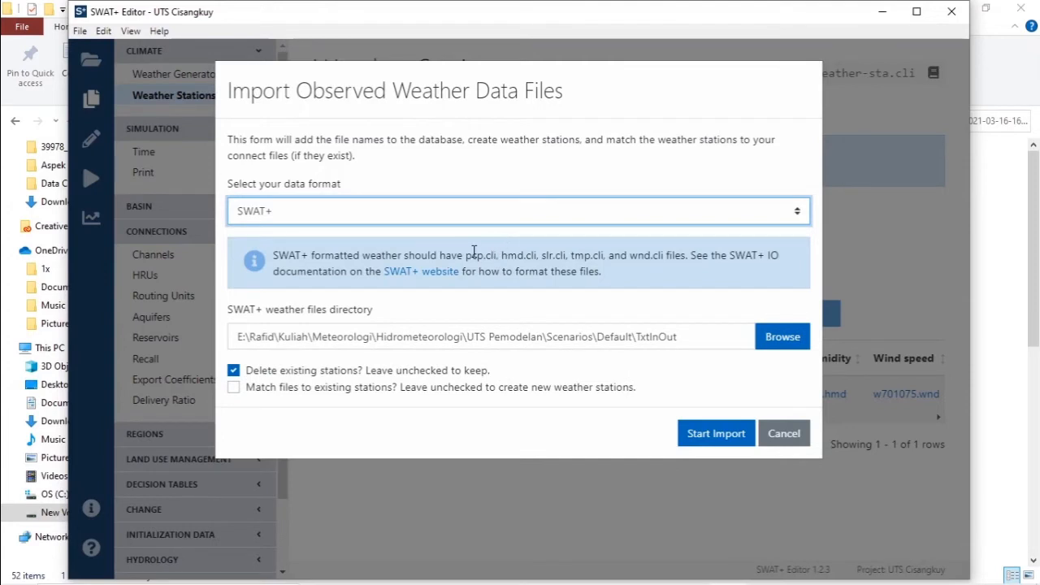
pyautogui.moveTo(464, 258); pyautogui.dragTo(668, 257)
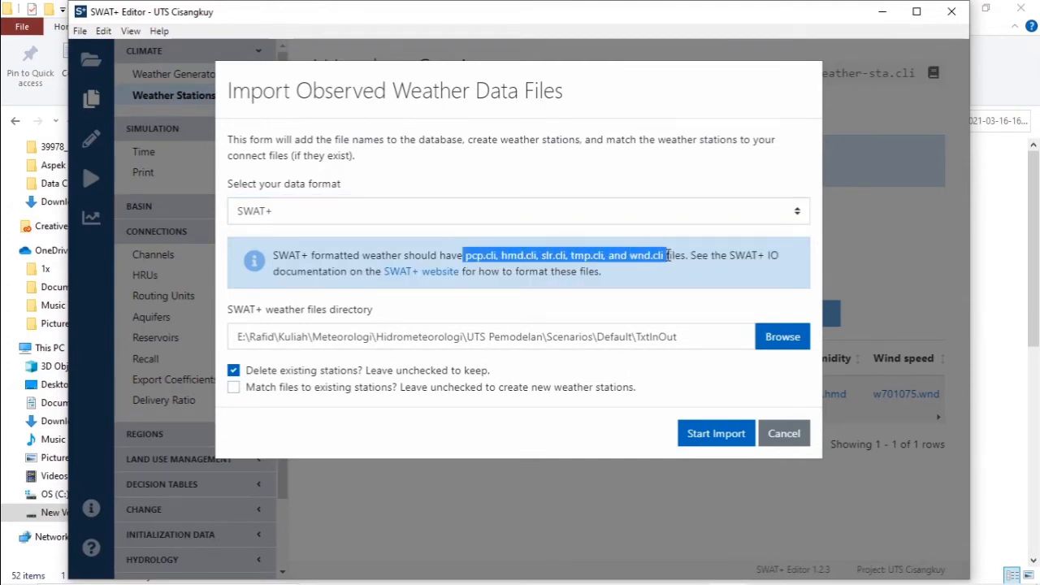
pyautogui.click(675, 212)
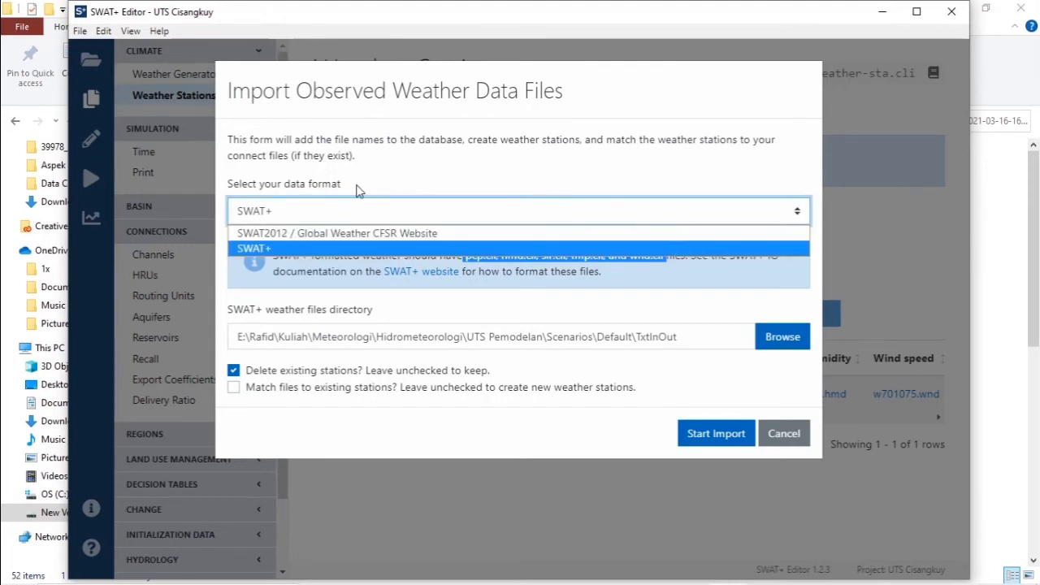
pyautogui.click(374, 233)
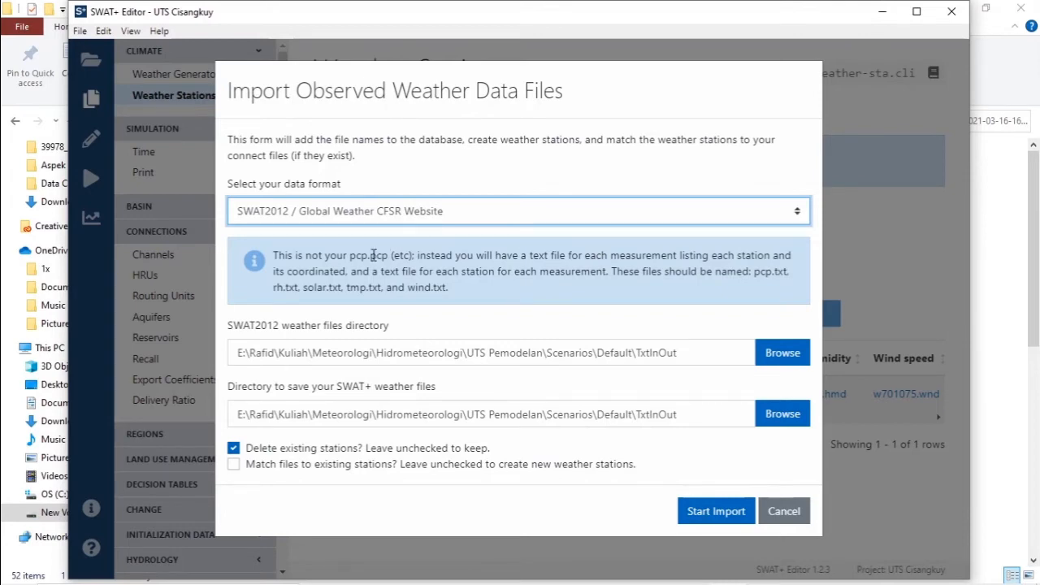
pyautogui.click(986, 225)
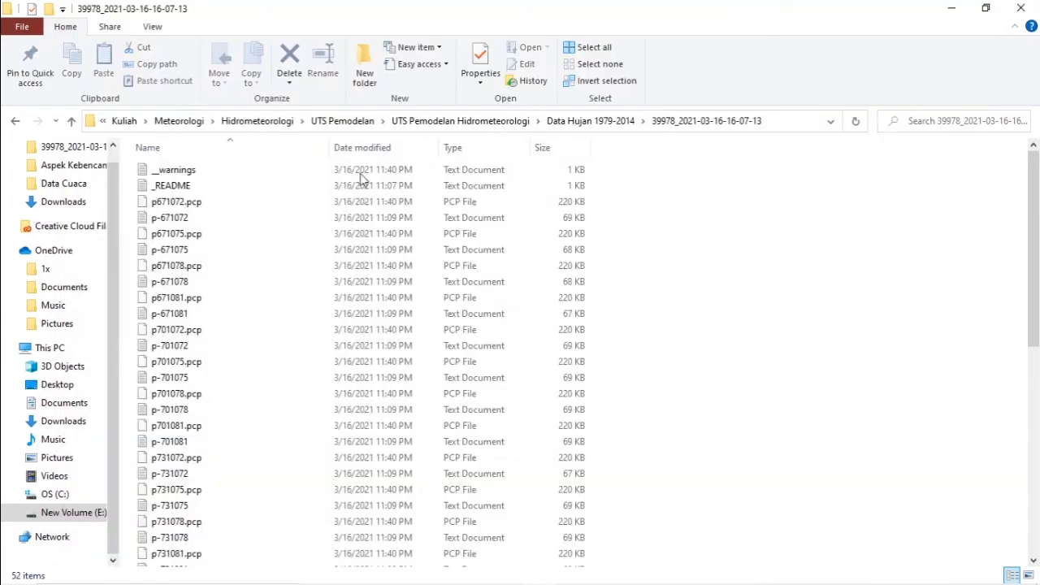
pyautogui.doubleClick(193, 219)
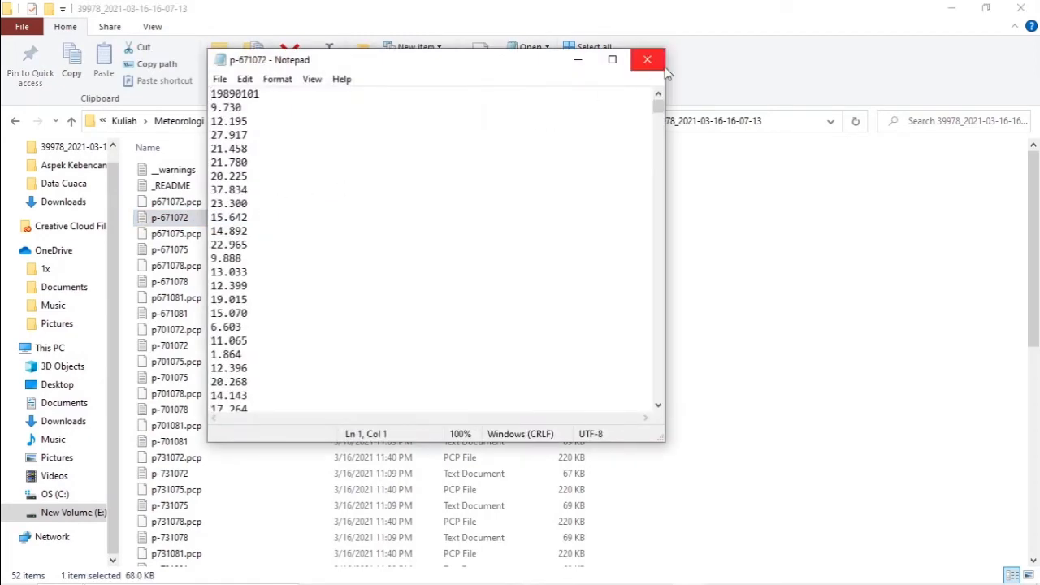
pyautogui.click(645, 61)
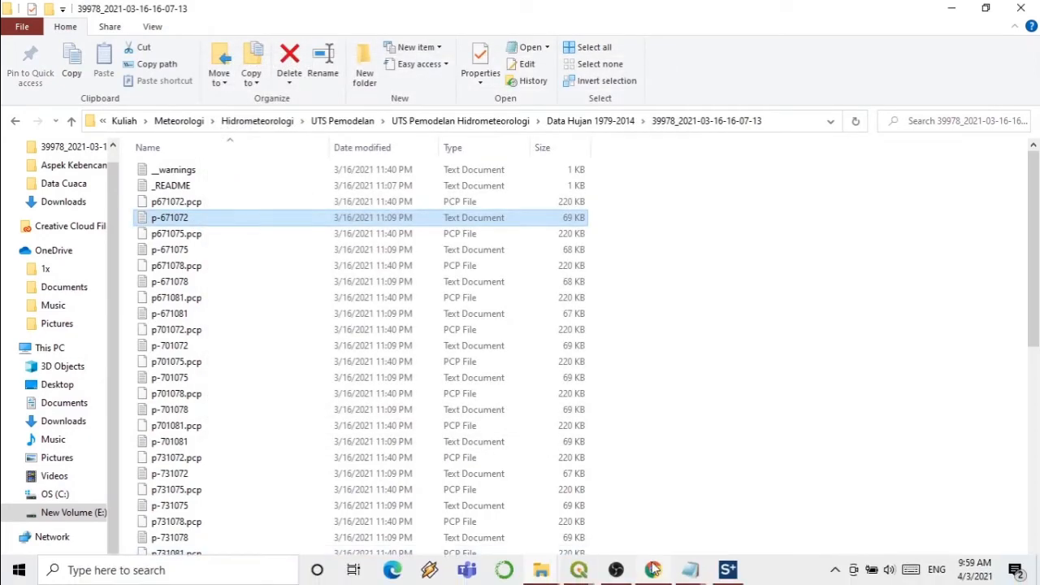
# Set the SWAT2012 weather files directory in SWAT+ Editor's import form to the Data Cuaca folder inside Scenarios.
pyautogui.click(727, 570)
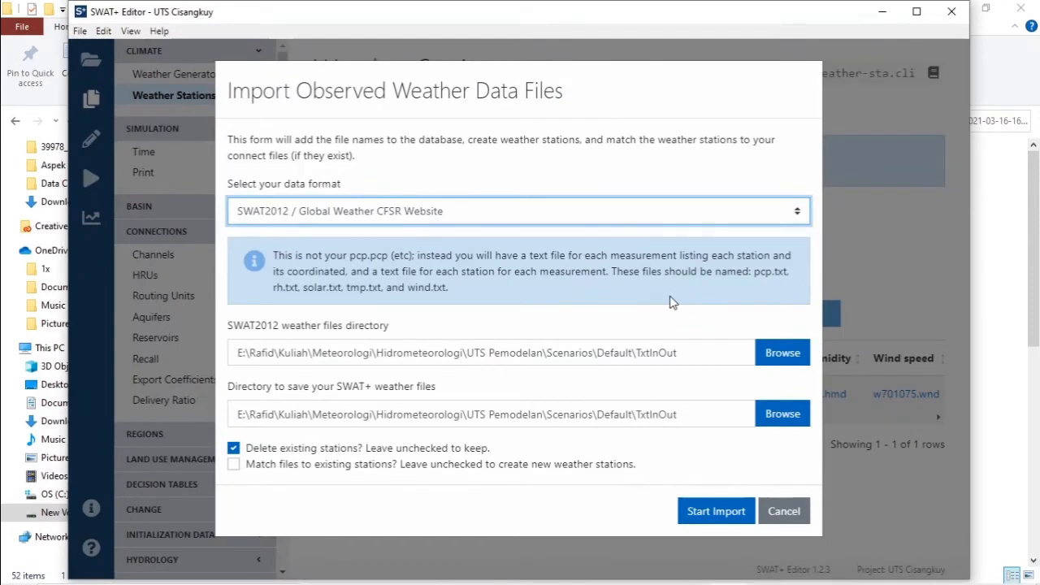
pyautogui.moveTo(234, 324); pyautogui.dragTo(441, 333)
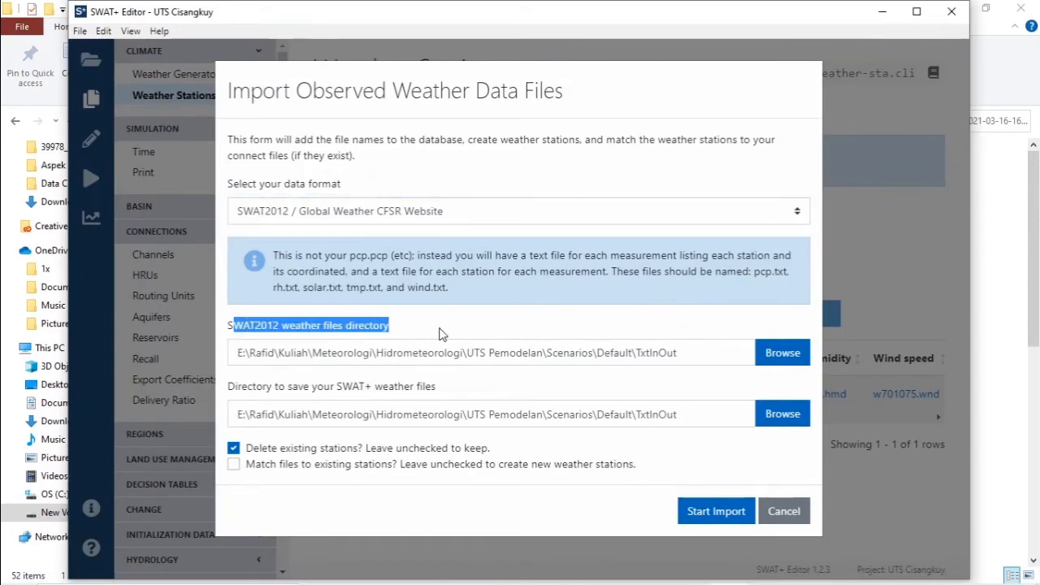
pyautogui.click(776, 351)
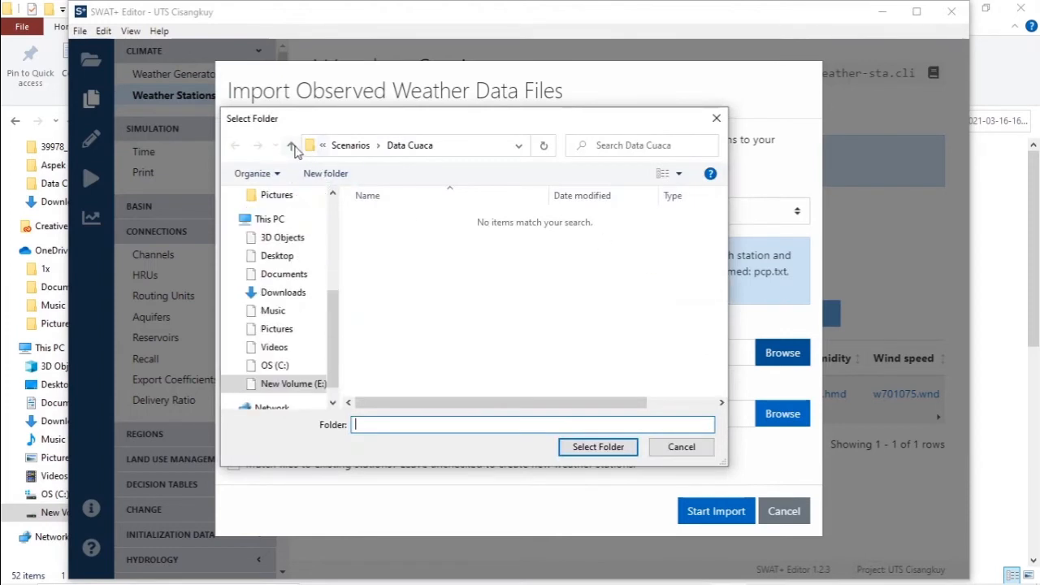
pyautogui.click(292, 147)
pyautogui.click(390, 218)
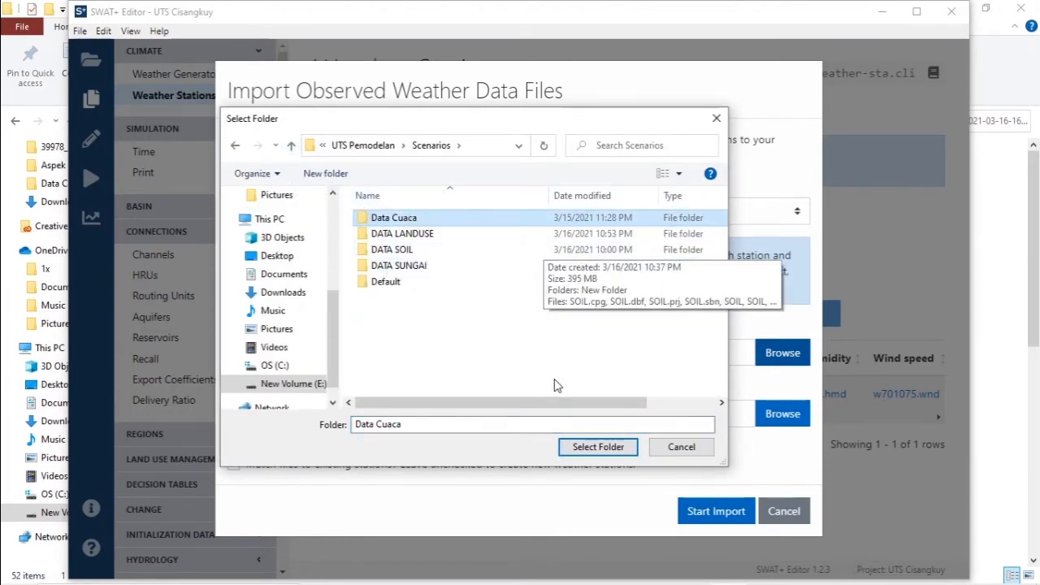
pyautogui.click(598, 447)
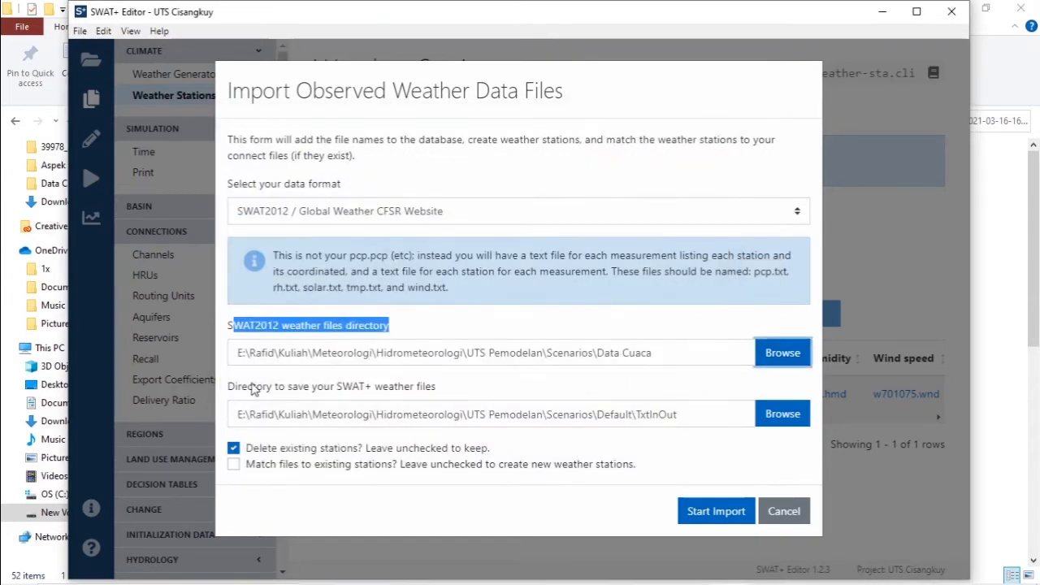
# Import the weather files into Default\TxtInOut with existing stations deleted and no matching to existing stations, and review the station's columns.
pyautogui.moveTo(227, 388); pyautogui.dragTo(442, 390)
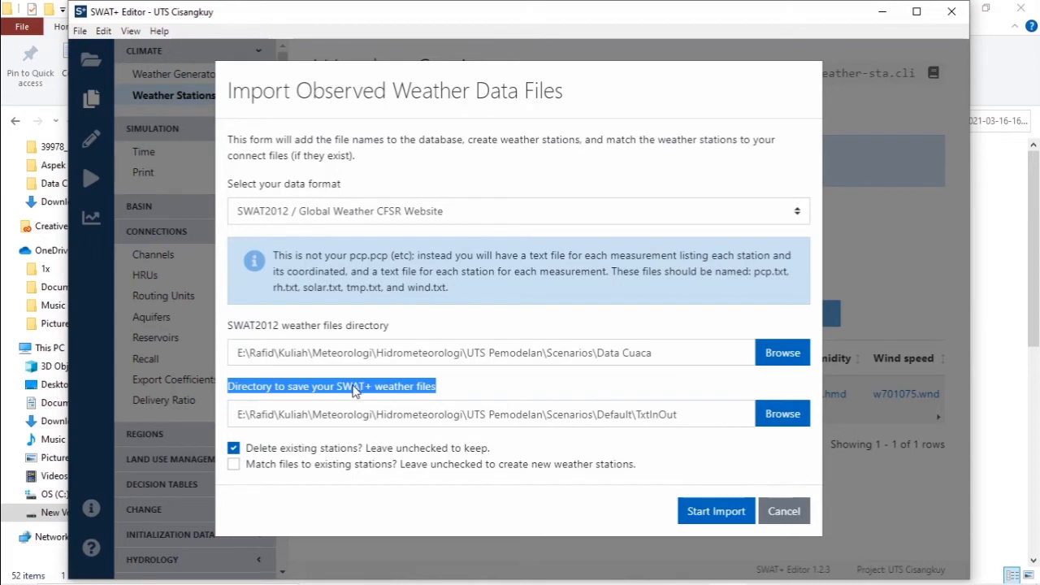
pyautogui.moveTo(689, 418); pyautogui.dragTo(597, 413)
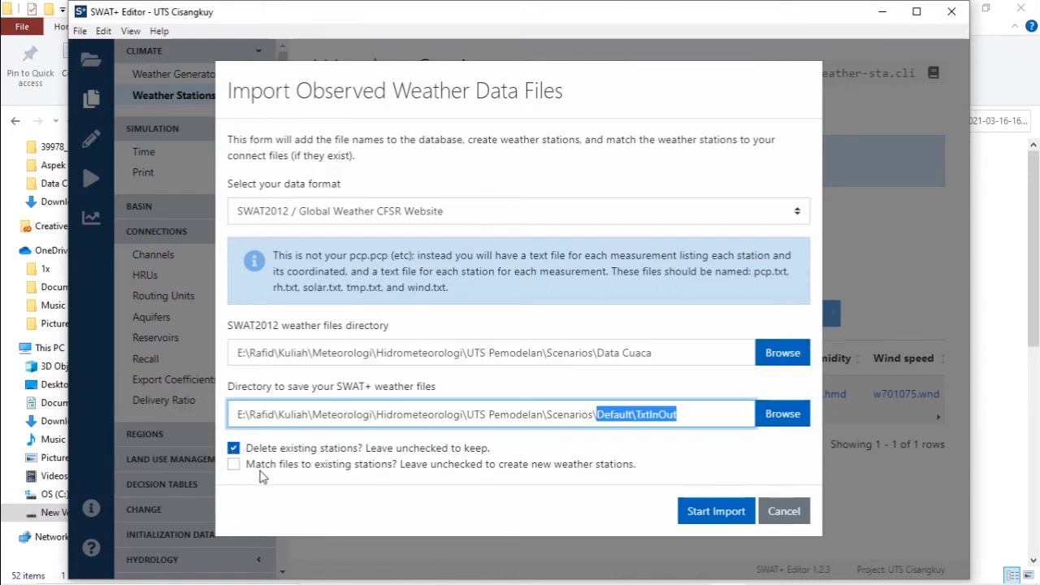
pyautogui.moveTo(249, 462); pyautogui.dragTo(414, 477)
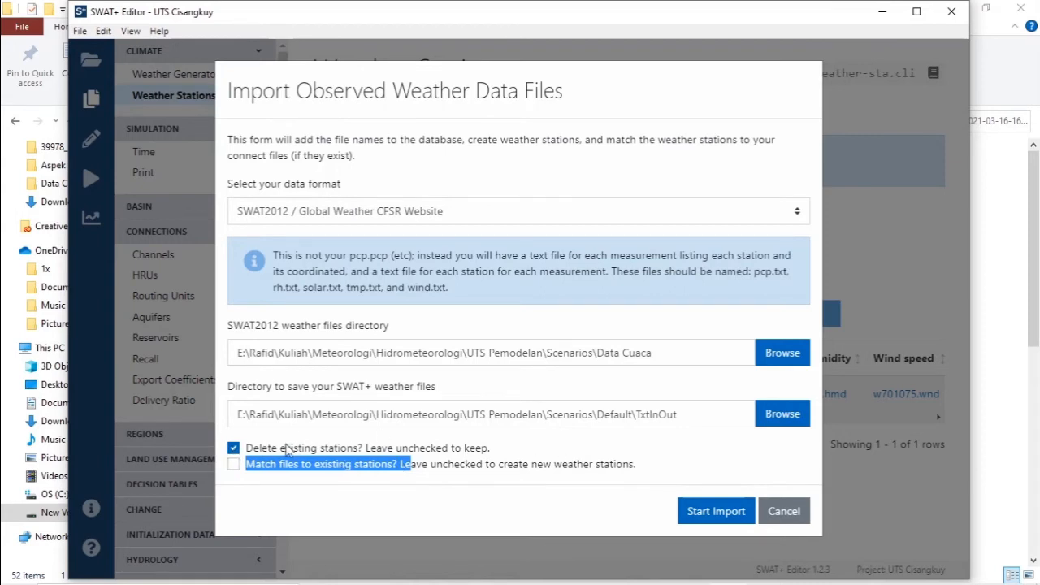
pyautogui.click(233, 448)
pyautogui.click(234, 449)
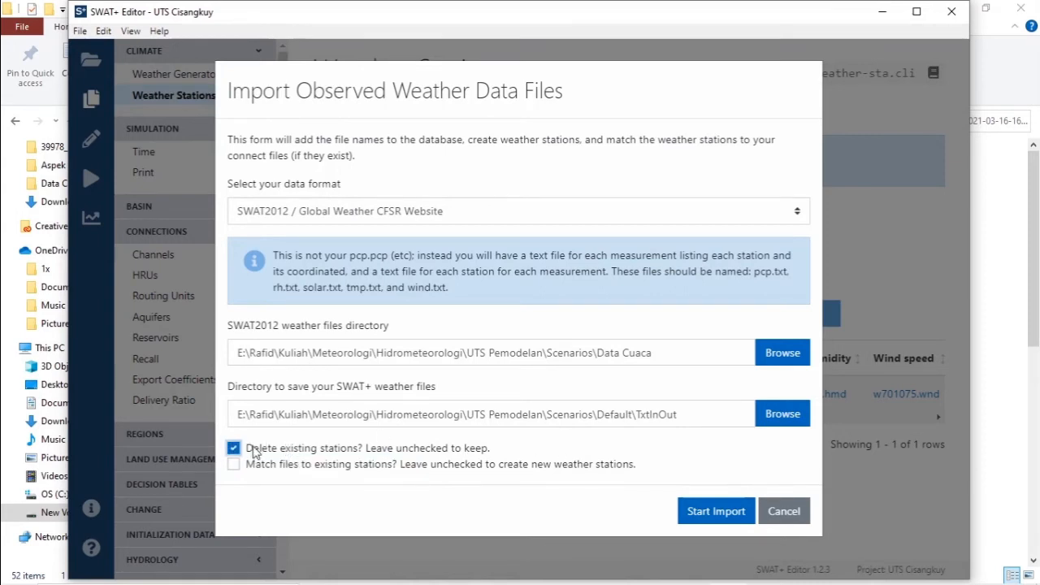
pyautogui.click(720, 512)
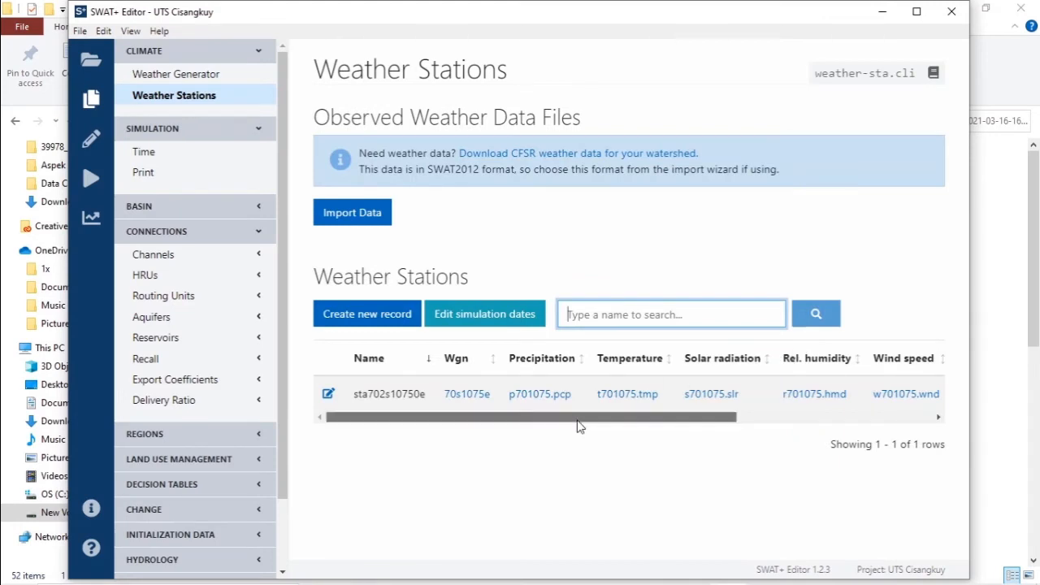
pyautogui.moveTo(577, 420); pyautogui.dragTo(487, 421)
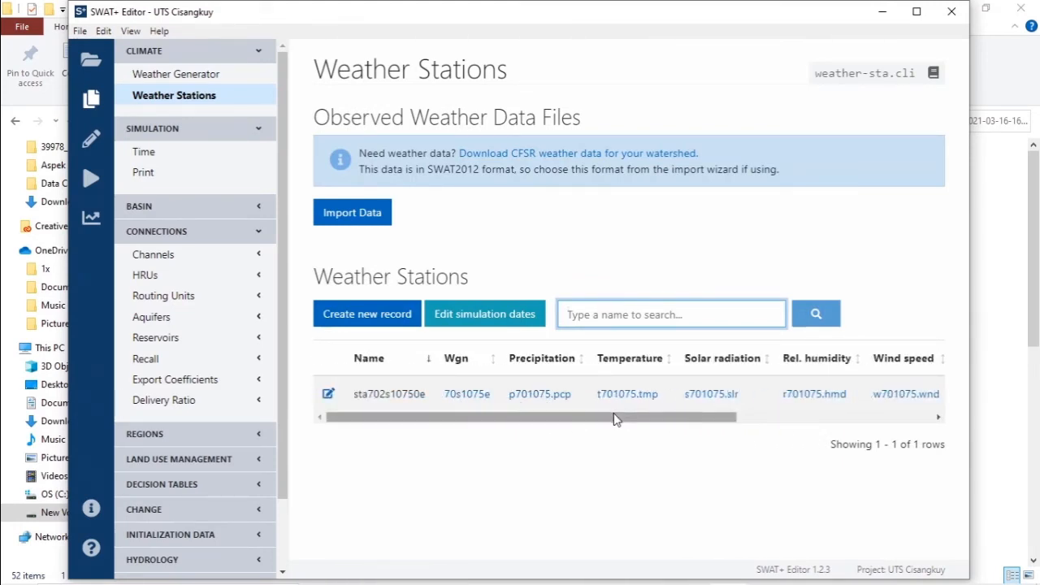
pyautogui.moveTo(559, 414); pyautogui.dragTo(873, 434)
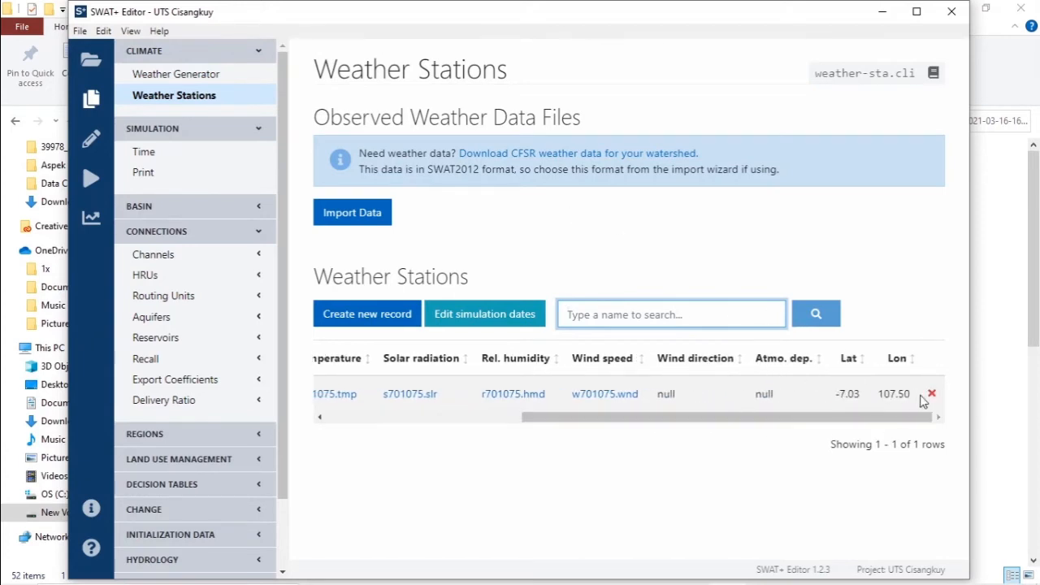
# Open the simulation time settings and review the beginning and ending Julian day values.
pyautogui.click(143, 152)
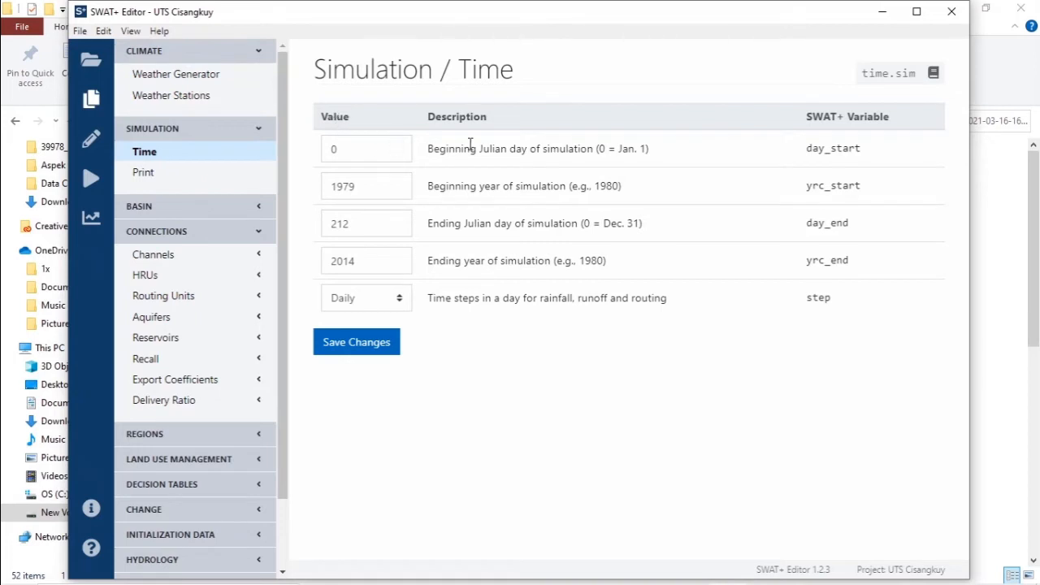
pyautogui.moveTo(432, 149); pyautogui.dragTo(646, 150)
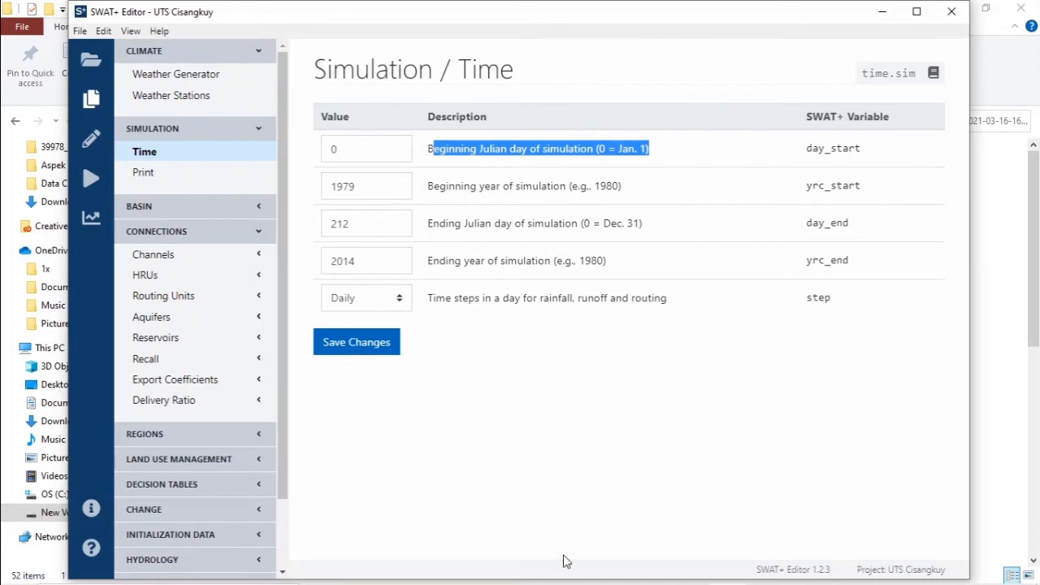
pyautogui.doubleClick(388, 225)
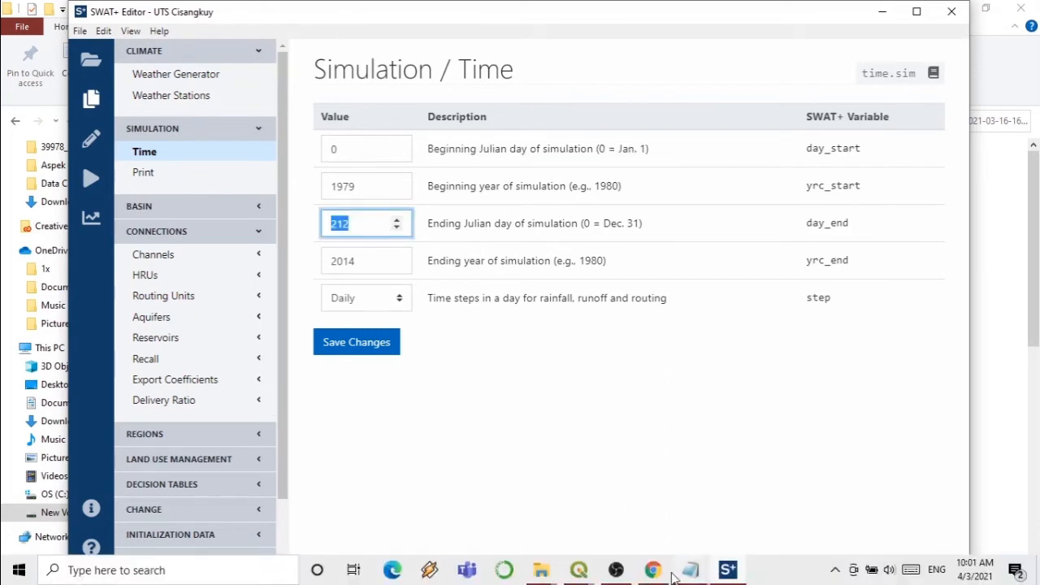
# Switch to the Julian Day Table in Chrome and look up the day number for July 31.
pyautogui.click(653, 576)
pyautogui.click(294, 20)
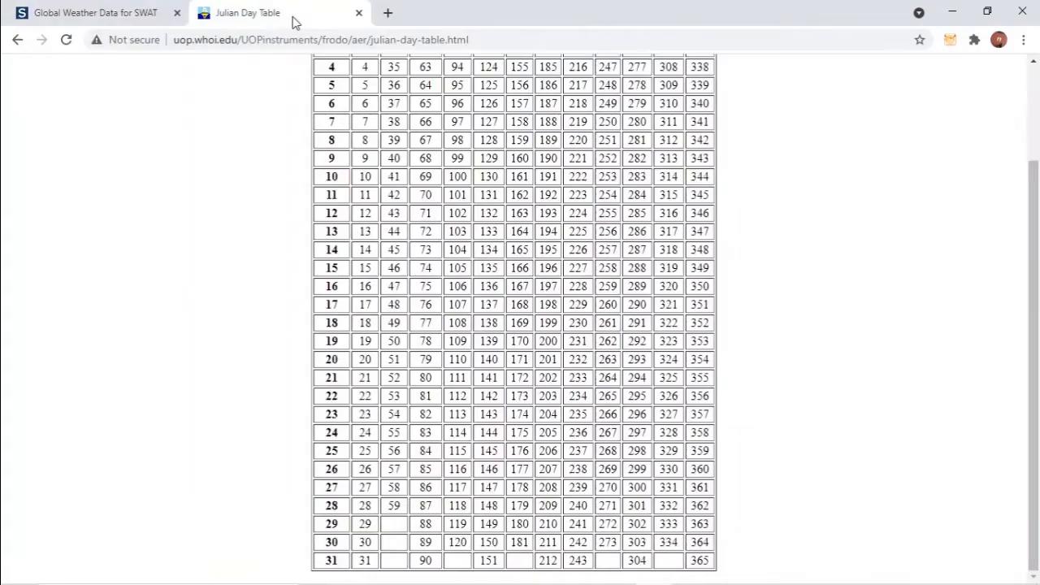
pyautogui.scroll(3, 398, 170)
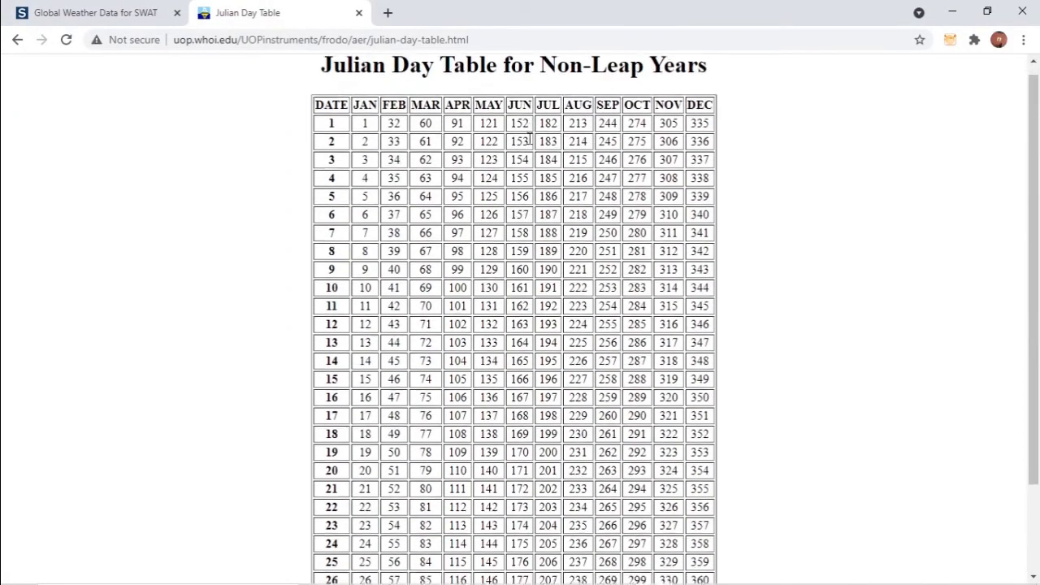
pyautogui.scroll(-3, 487, 150)
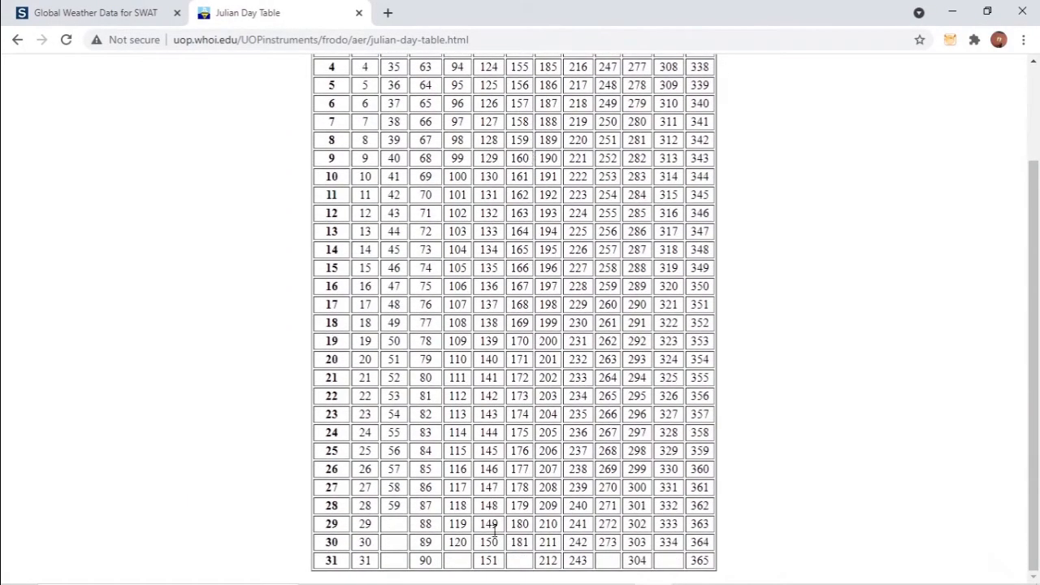
pyautogui.scroll(3, 548, 528)
pyautogui.scroll(-3, 551, 492)
pyautogui.moveTo(540, 562); pyautogui.dragTo(559, 572)
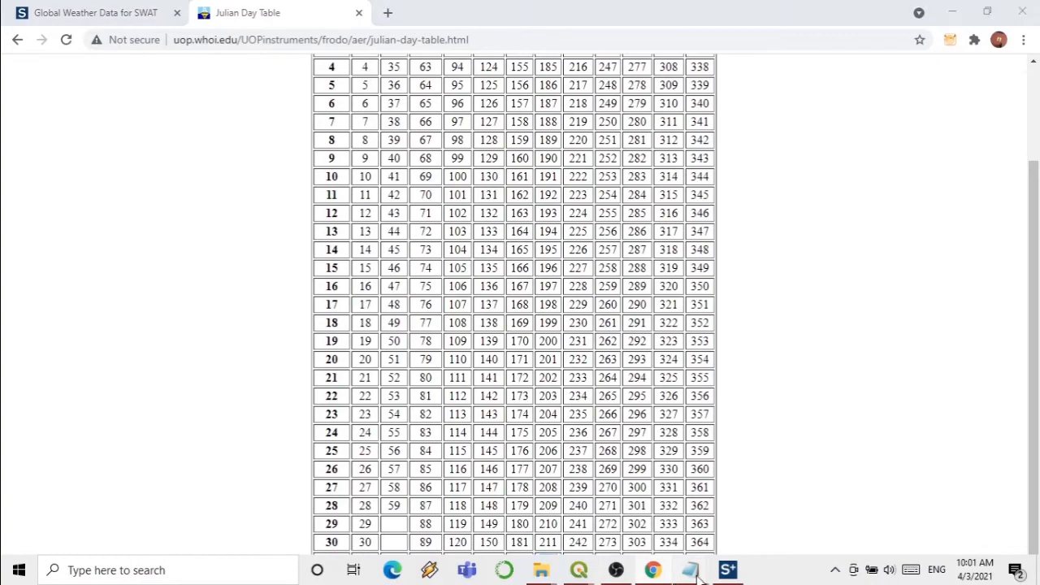
# Check the weather data's end date in the _README file and return to the ending Julian day setting in SWAT+ Editor.
pyautogui.moveTo(690, 570)
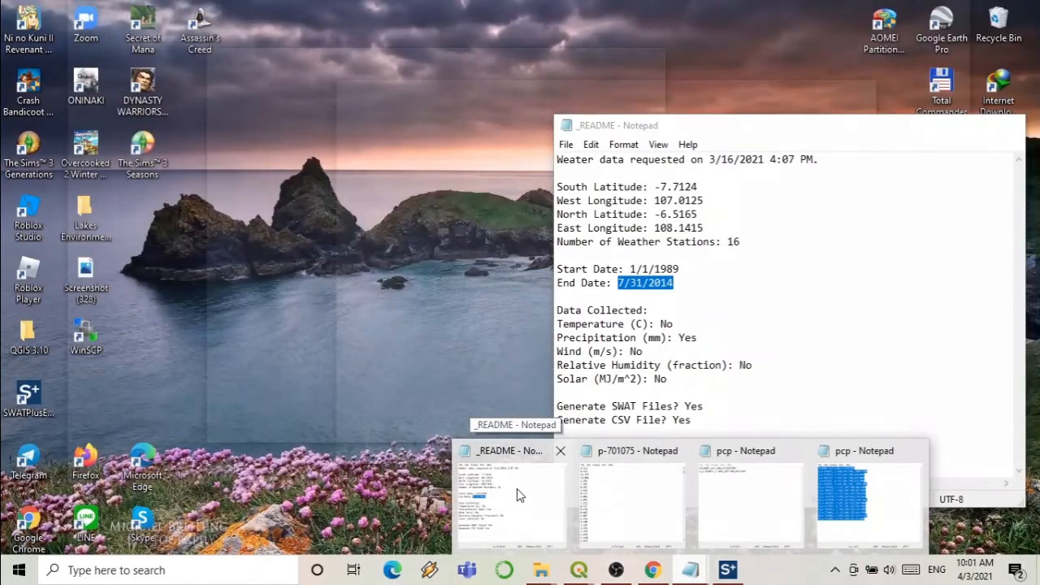
pyautogui.click(516, 489)
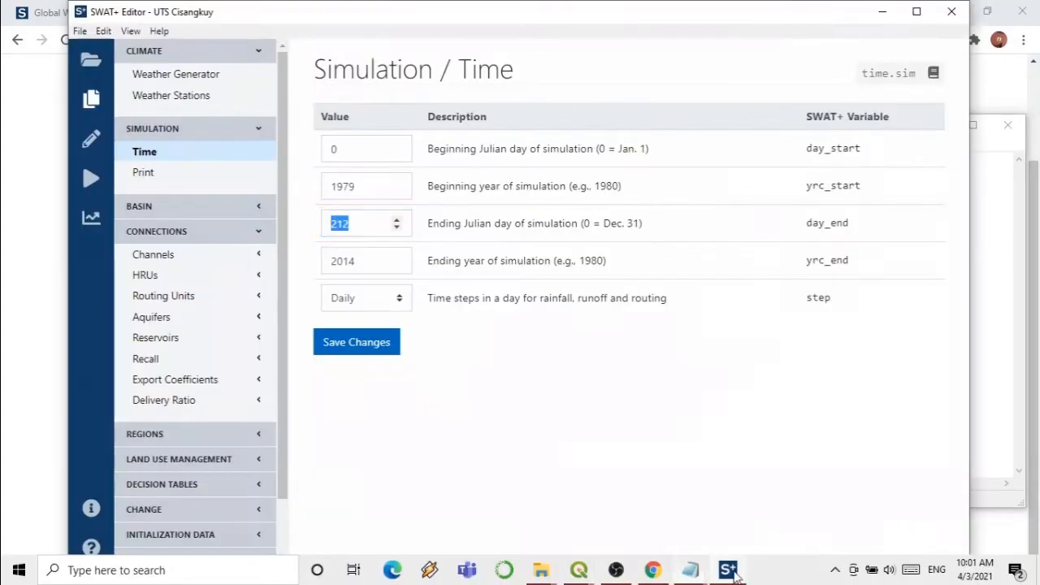
pyautogui.click(728, 572)
pyautogui.click(376, 221)
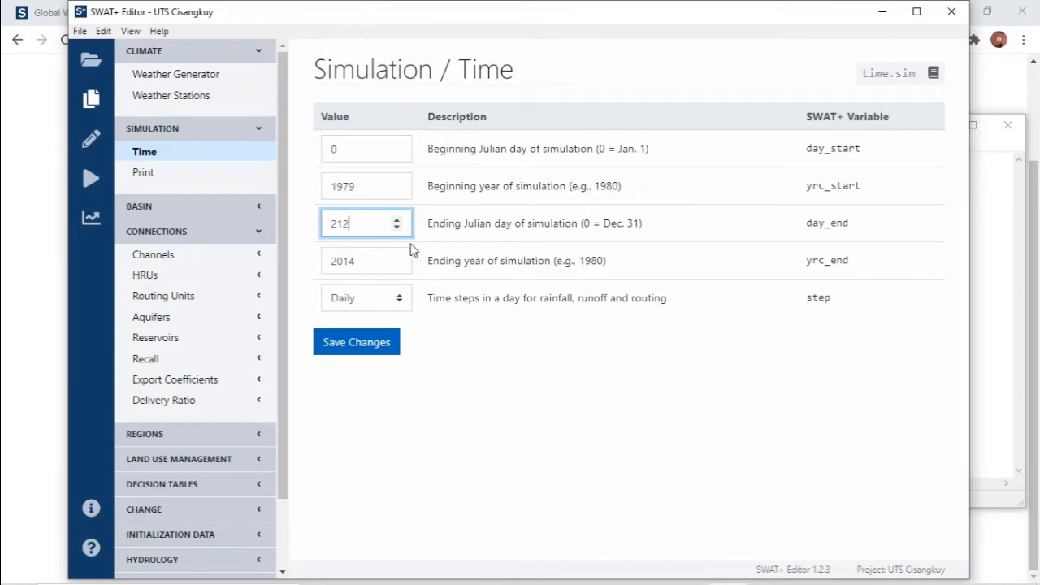
pyautogui.moveTo(699, 23); pyautogui.dragTo(647, 23)
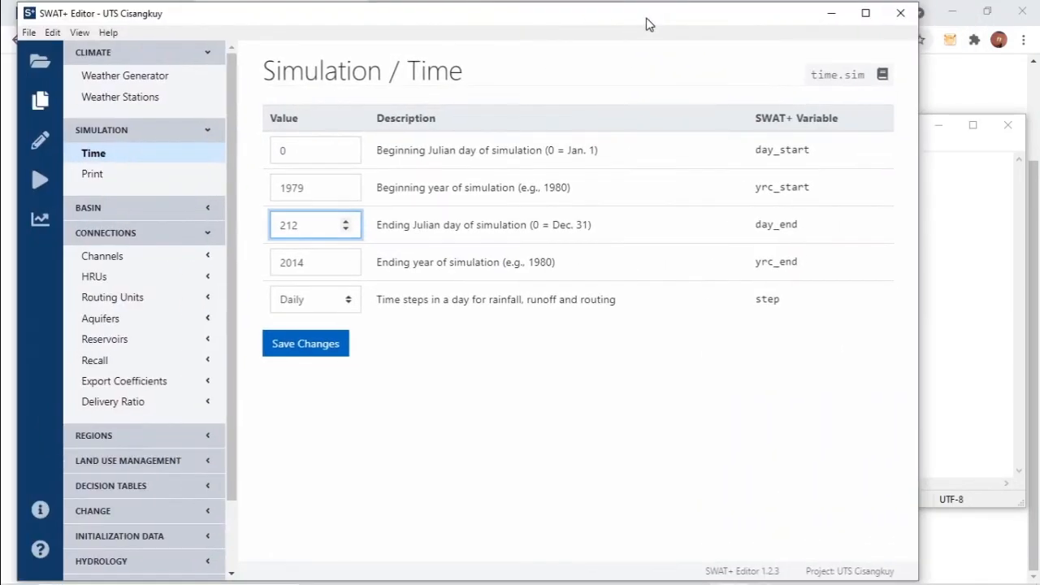
# Keep the simulation time step set to Daily after checking its options, and save the simulation time settings.
pyautogui.click(338, 300)
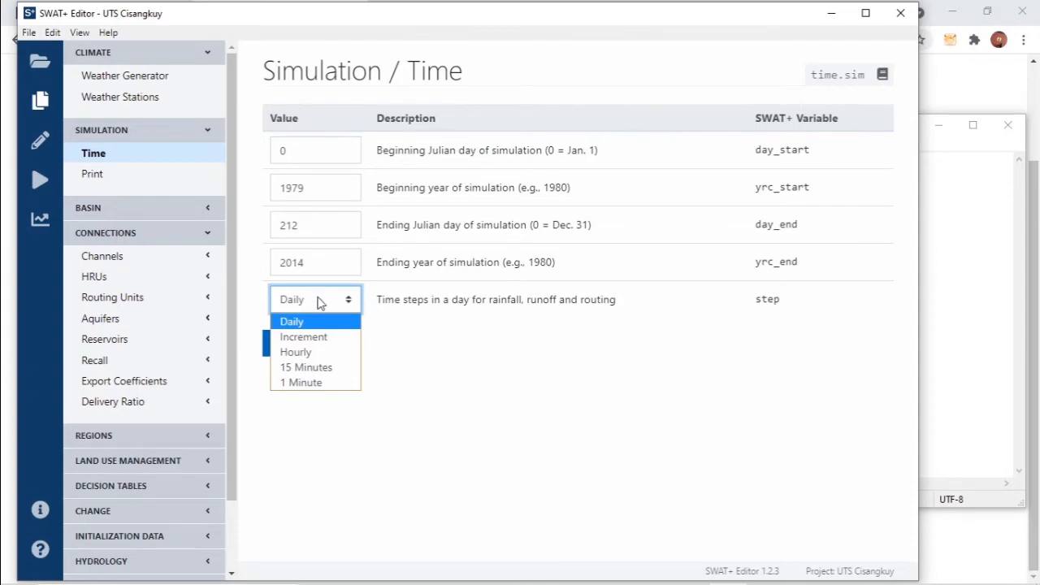
pyautogui.click(325, 299)
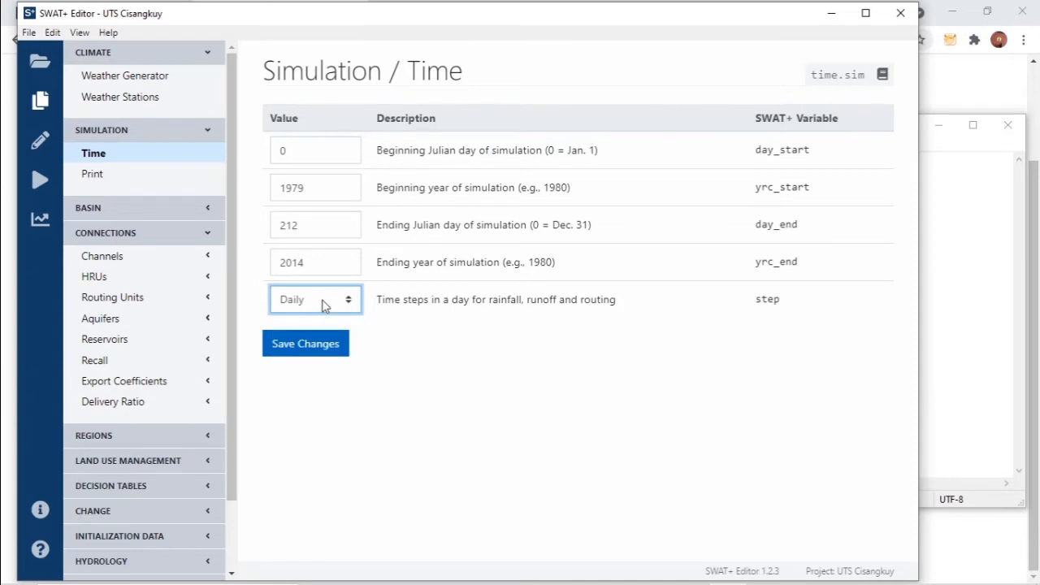
pyautogui.click(325, 306)
pyautogui.click(325, 306)
pyautogui.click(307, 349)
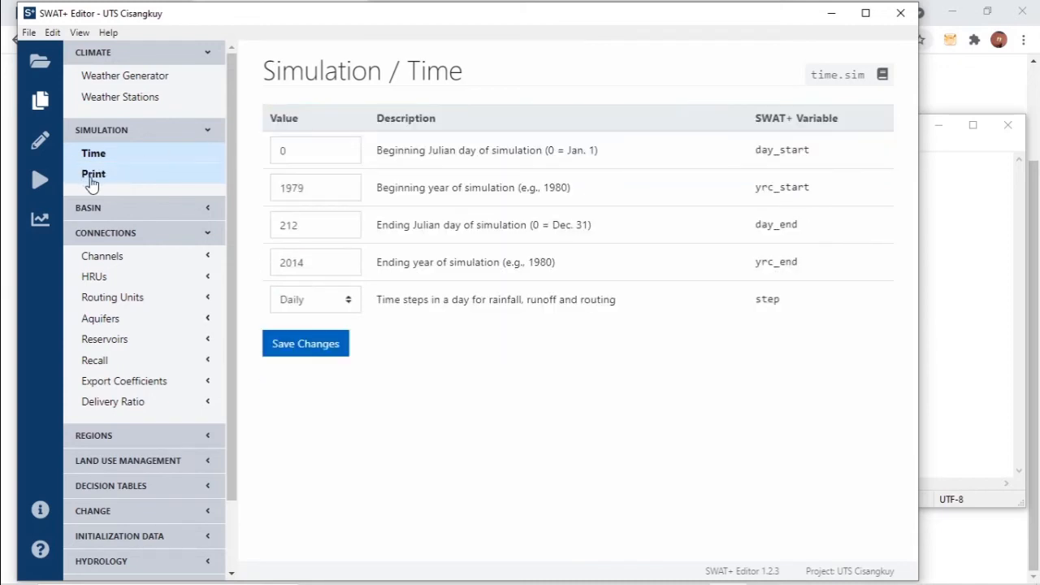
# Open the simulation print settings, review the number of years to not print output, and save the print period values.
pyautogui.click(92, 179)
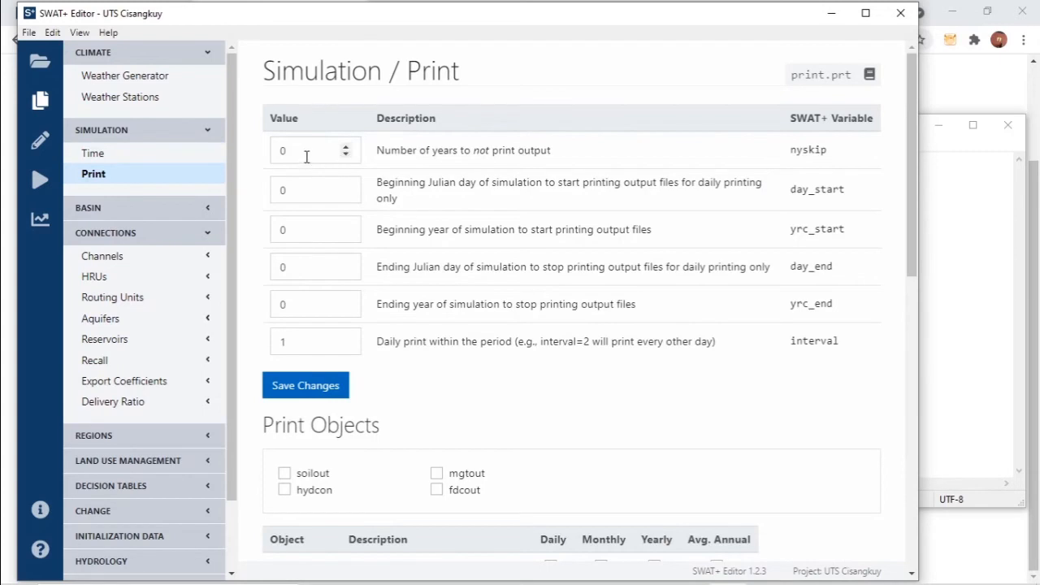
pyautogui.moveTo(392, 144); pyautogui.dragTo(722, 355)
pyautogui.click(520, 302)
pyautogui.moveTo(549, 153); pyautogui.dragTo(375, 146)
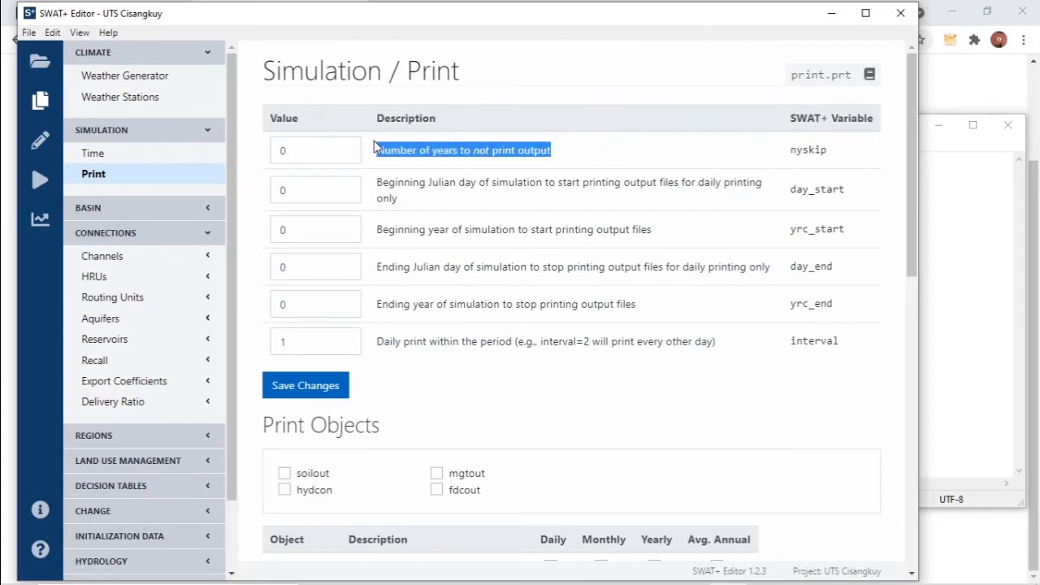
pyautogui.click(301, 153)
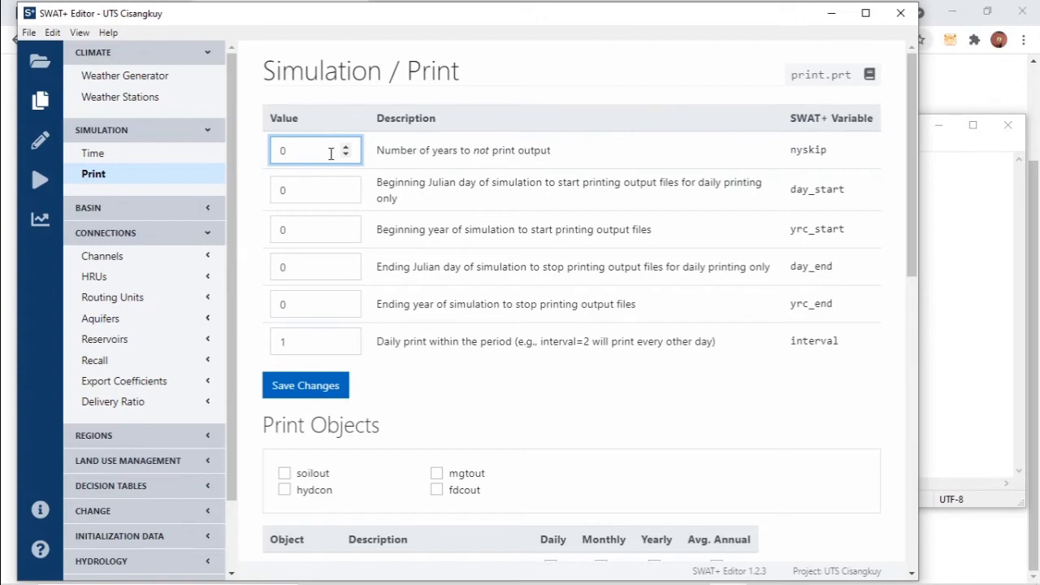
pyautogui.scroll(-2, 451, 209)
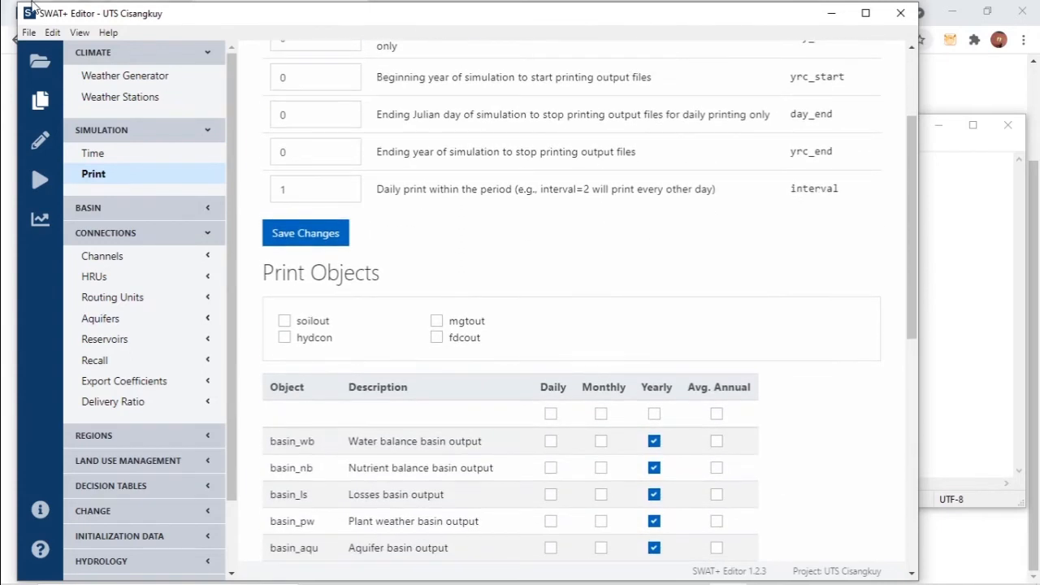
pyautogui.click(337, 233)
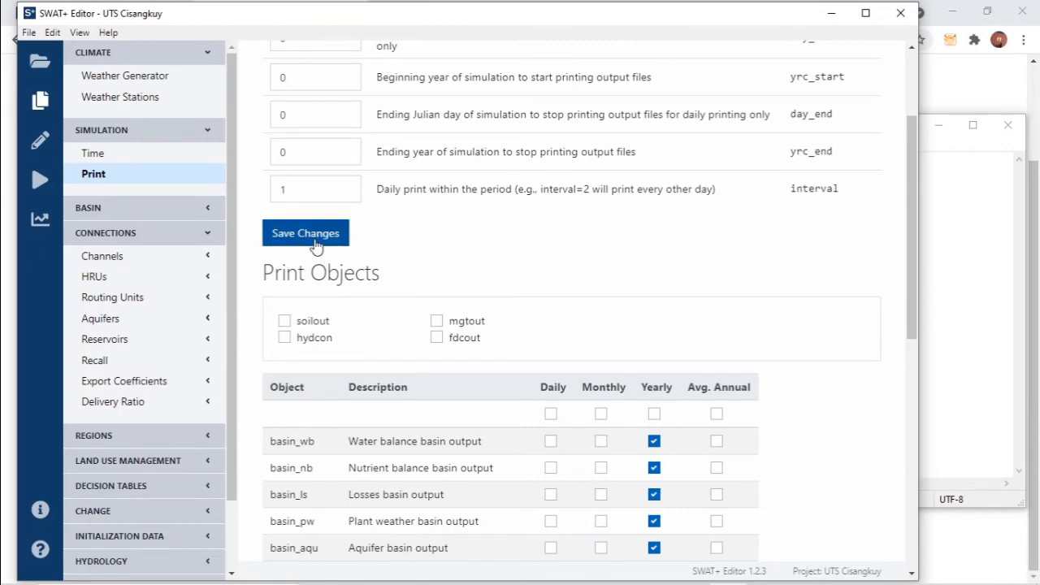
# Examine the list of print objects and their descriptions, from the basin outputs to the channel_sd channel output.
pyautogui.scroll(-5, 481, 231)
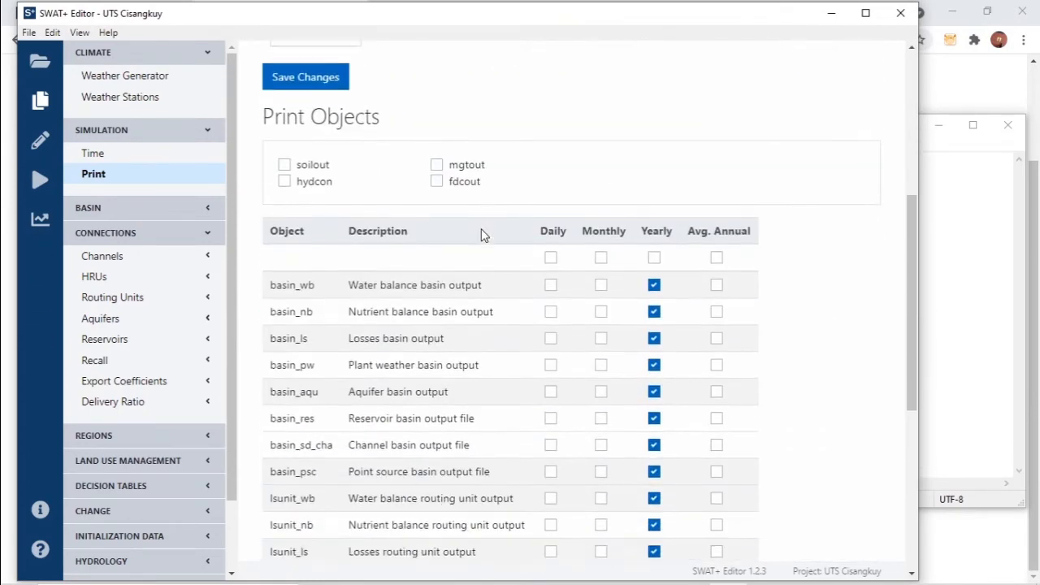
pyautogui.scroll(-1, 435, 201)
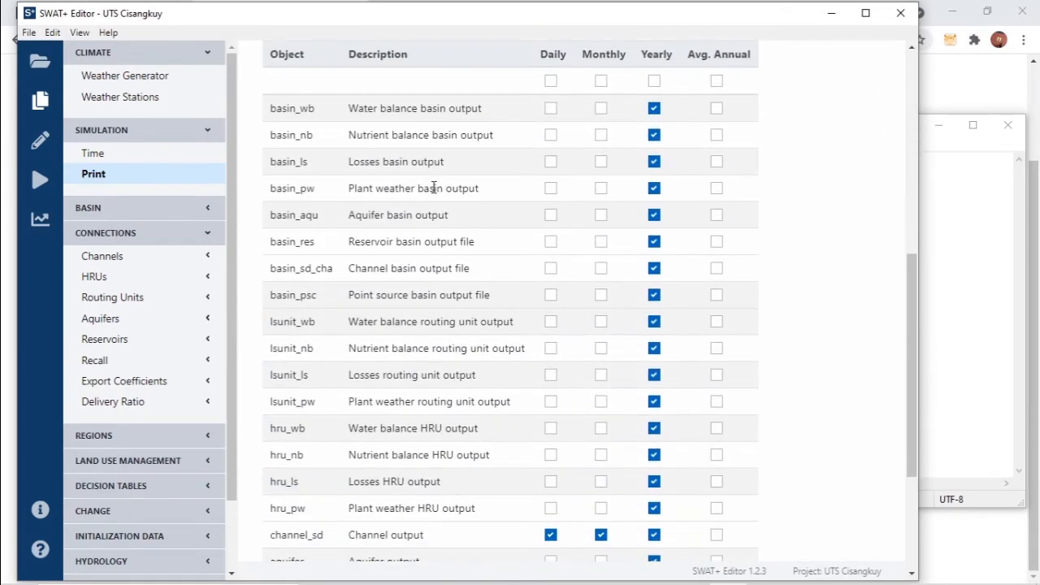
pyautogui.moveTo(275, 57); pyautogui.dragTo(317, 417)
pyautogui.scroll(-1, 316, 410)
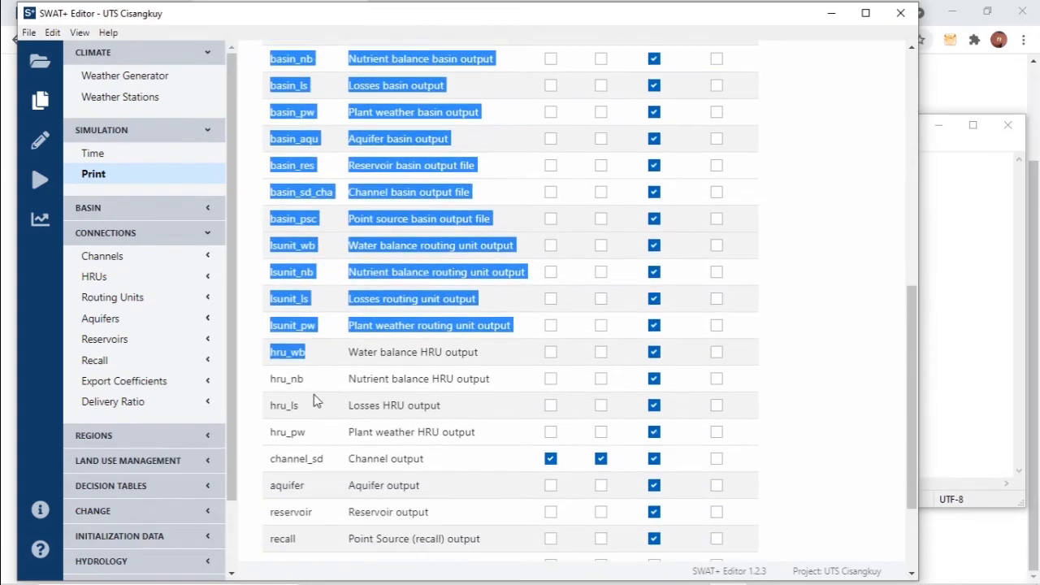
pyautogui.click(308, 421)
pyautogui.scroll(4, 312, 406)
pyautogui.scroll(-5, 314, 391)
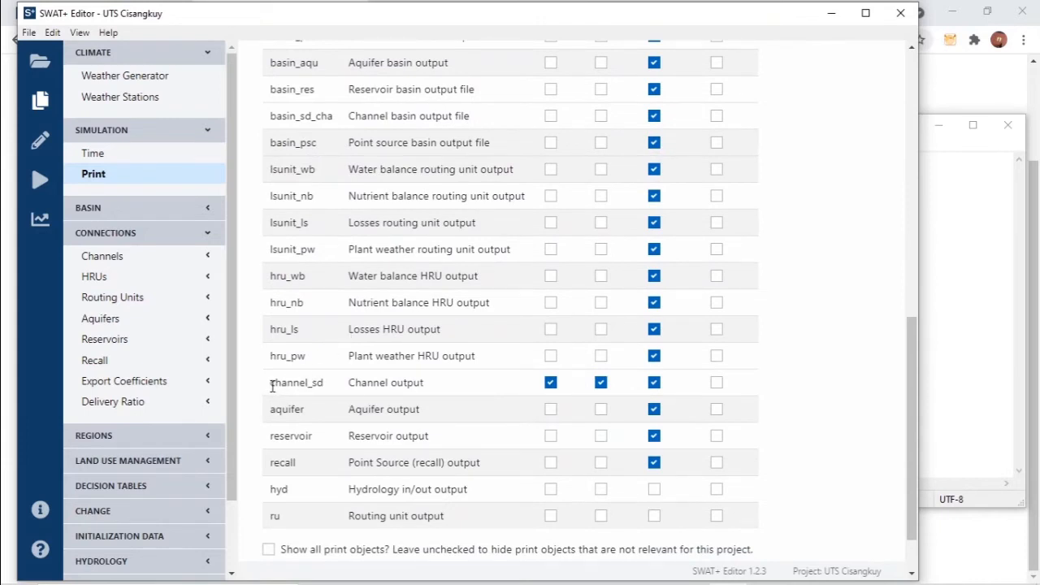
pyautogui.moveTo(272, 387); pyautogui.dragTo(425, 386)
pyautogui.click(370, 384)
pyautogui.scroll(5, 323, 392)
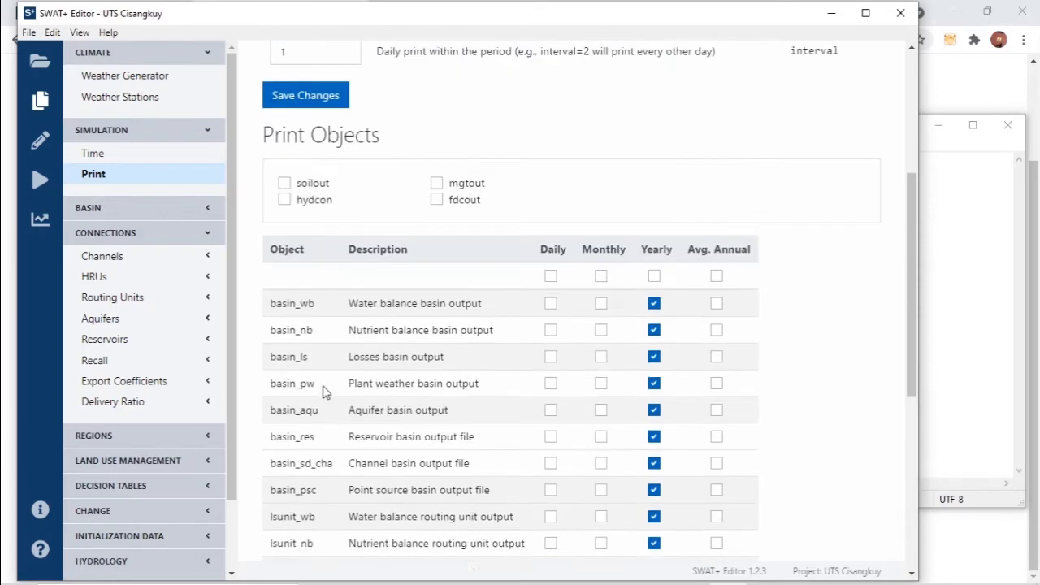
pyautogui.scroll(-6, 323, 392)
pyautogui.moveTo(323, 325); pyautogui.dragTo(270, 326)
pyautogui.click(372, 321)
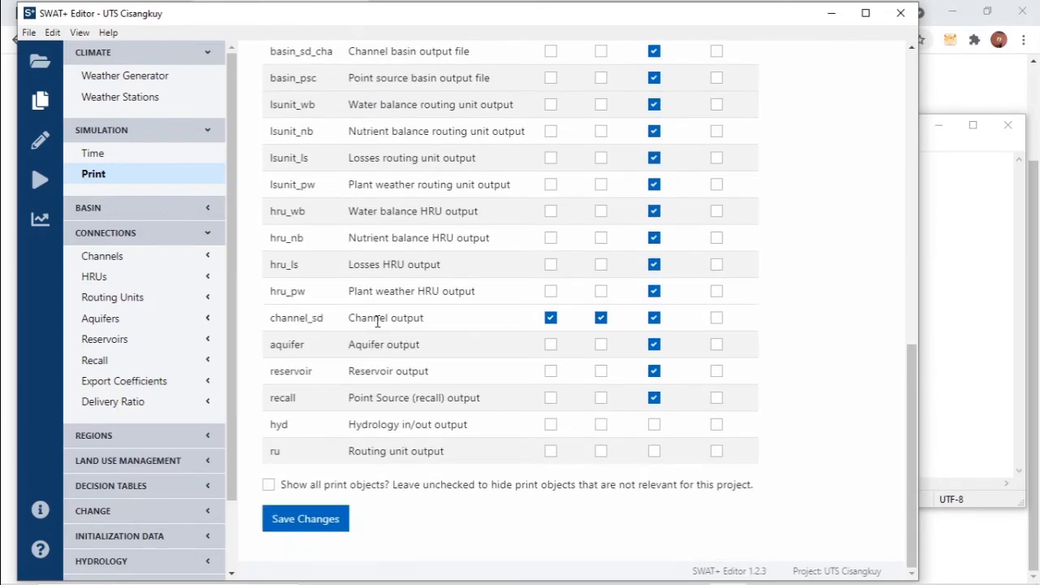
# Review the daily, monthly, yearly and average annual print options for channel_sd, and save the print object settings.
pyautogui.scroll(5, 492, 332)
pyautogui.scroll(-4, 501, 324)
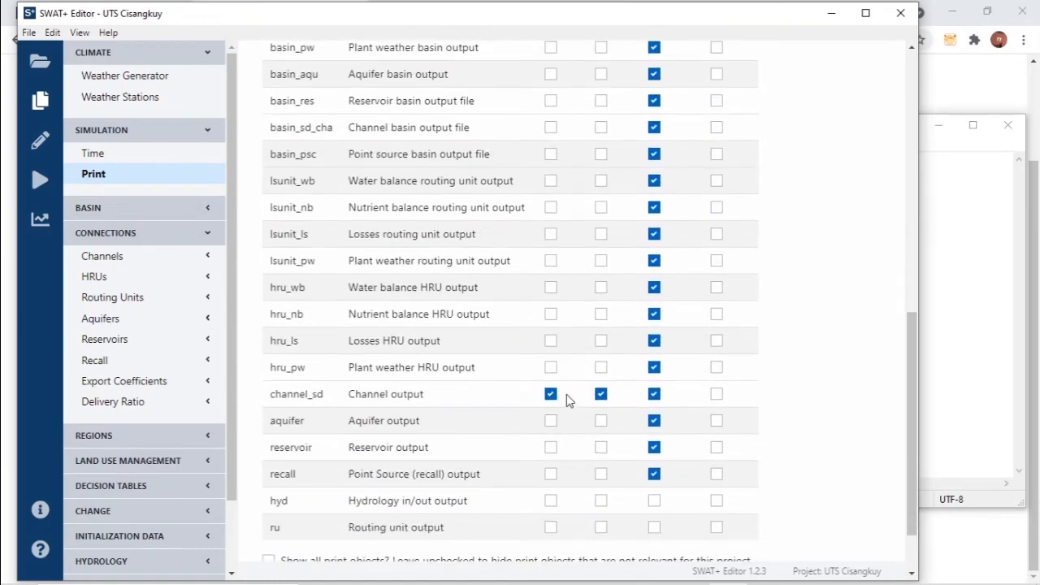
pyautogui.scroll(4, 609, 397)
pyautogui.scroll(-4, 609, 398)
pyautogui.click(550, 396)
pyautogui.scroll(5, 581, 141)
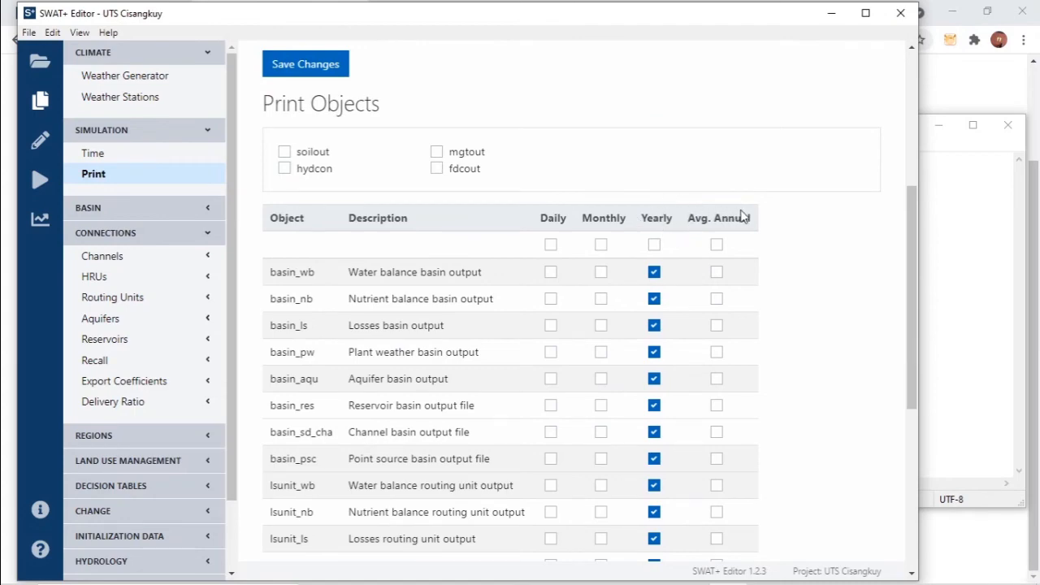
pyautogui.scroll(-4, 731, 215)
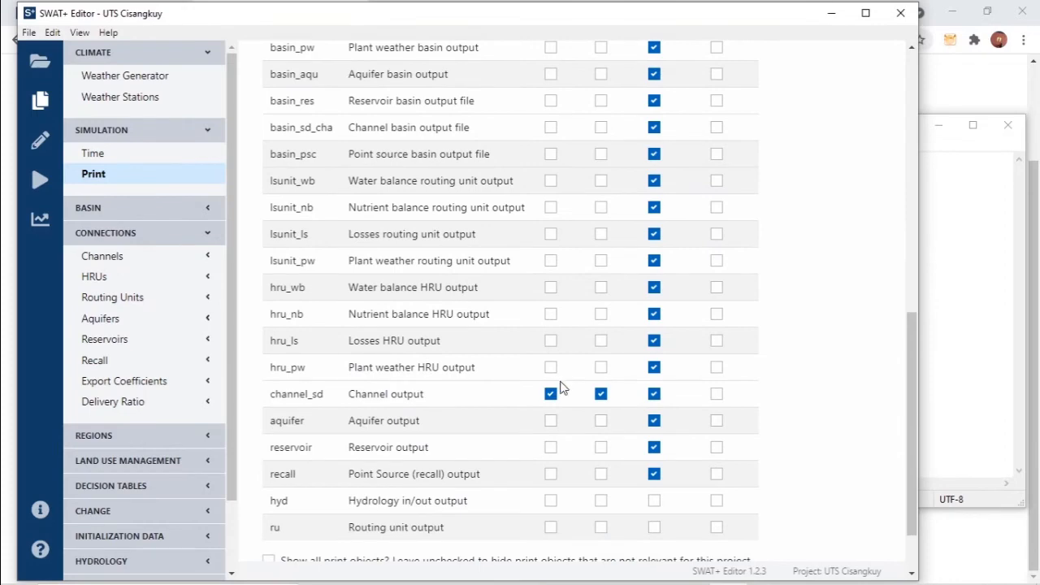
pyautogui.scroll(5, 652, 400)
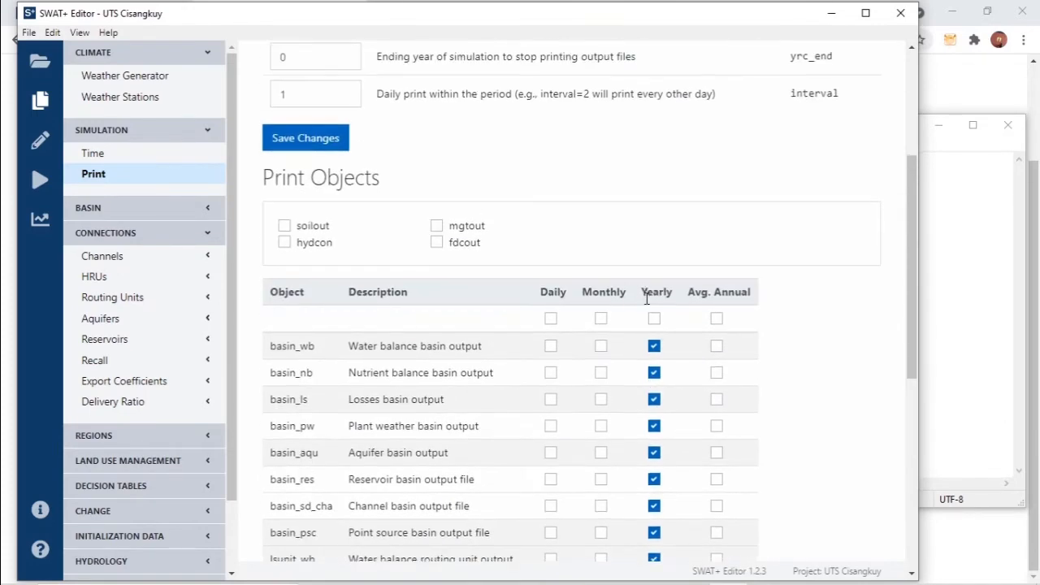
pyautogui.scroll(-5, 592, 336)
pyautogui.scroll(3, 592, 390)
pyautogui.scroll(-4, 591, 389)
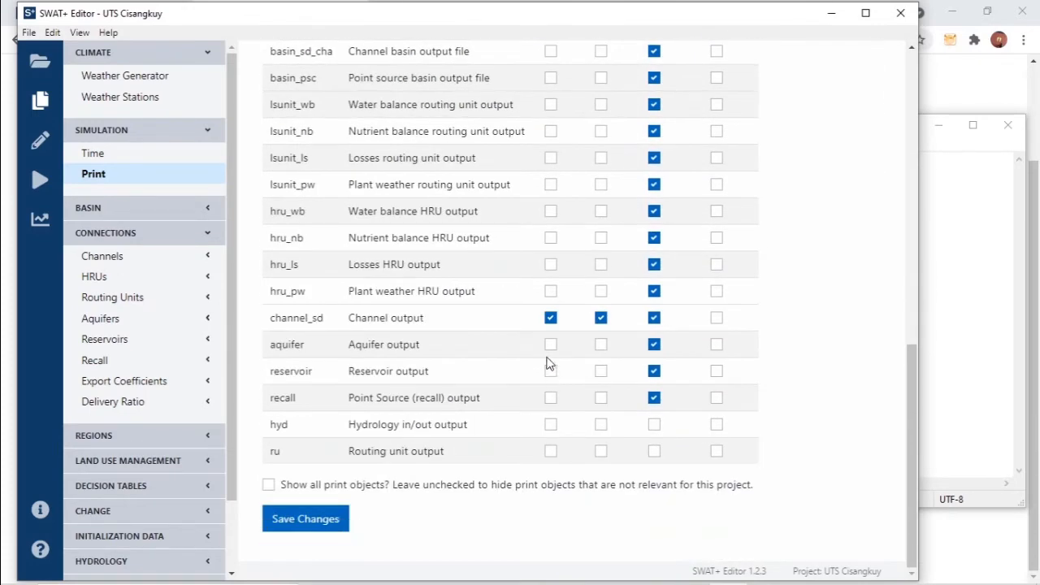
pyautogui.click(168, 208)
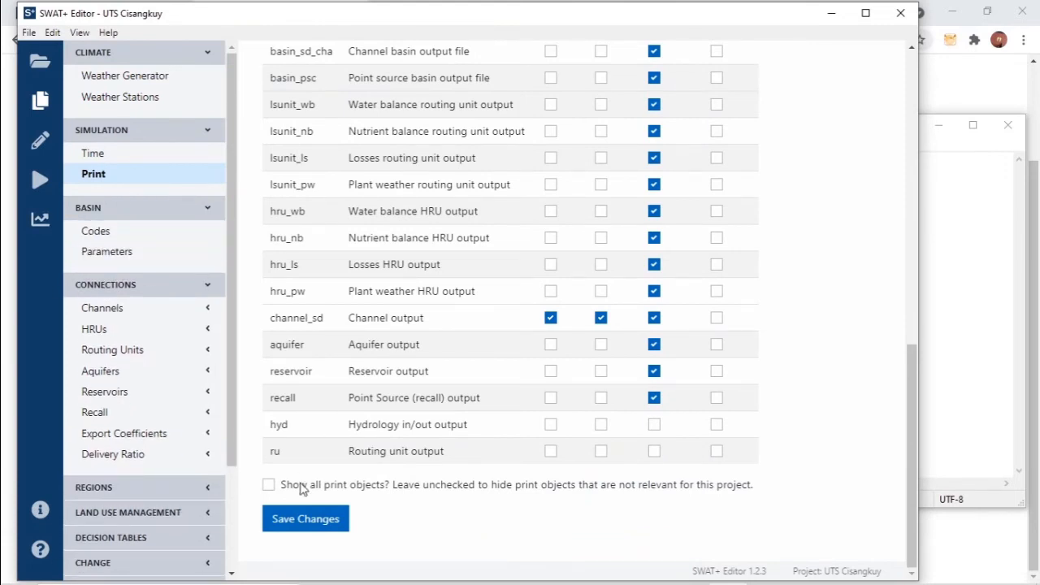
pyautogui.click(315, 524)
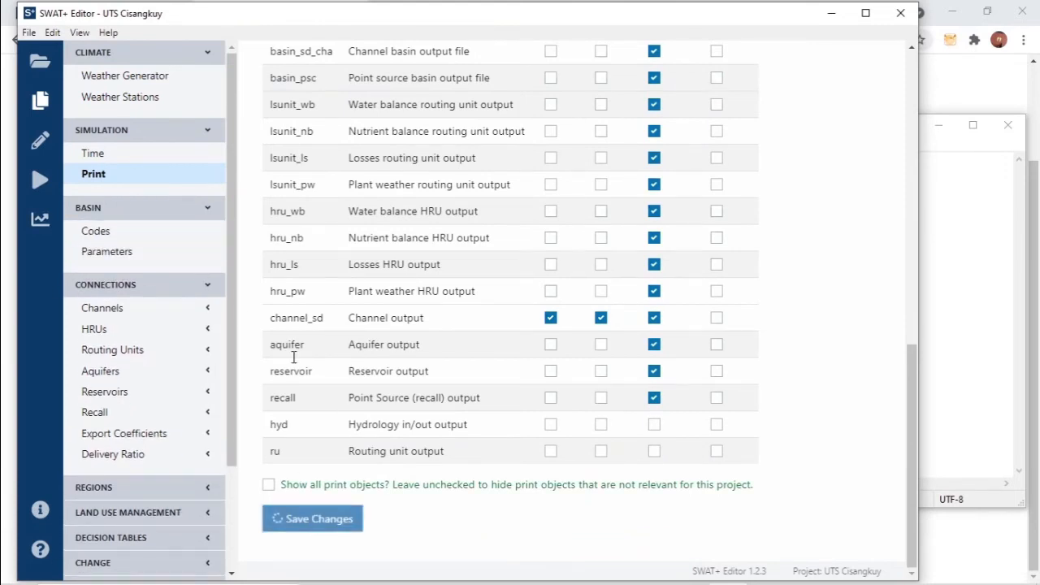
# Open the basin codes, select 1 - Penman/Monteith method as the potential ET method, and save the codes.
pyautogui.click(96, 232)
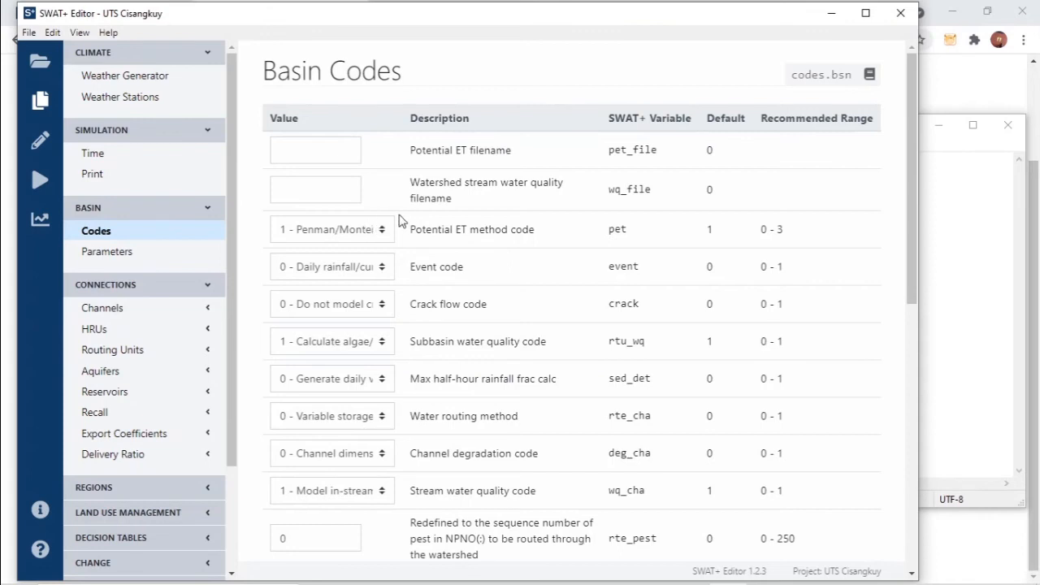
pyautogui.scroll(-1, 443, 216)
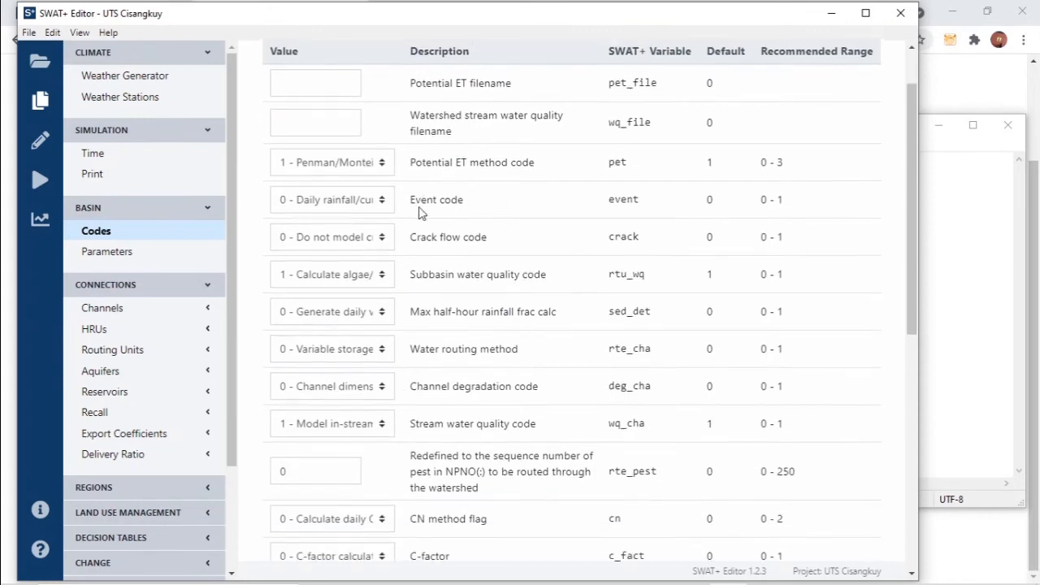
pyautogui.click(345, 156)
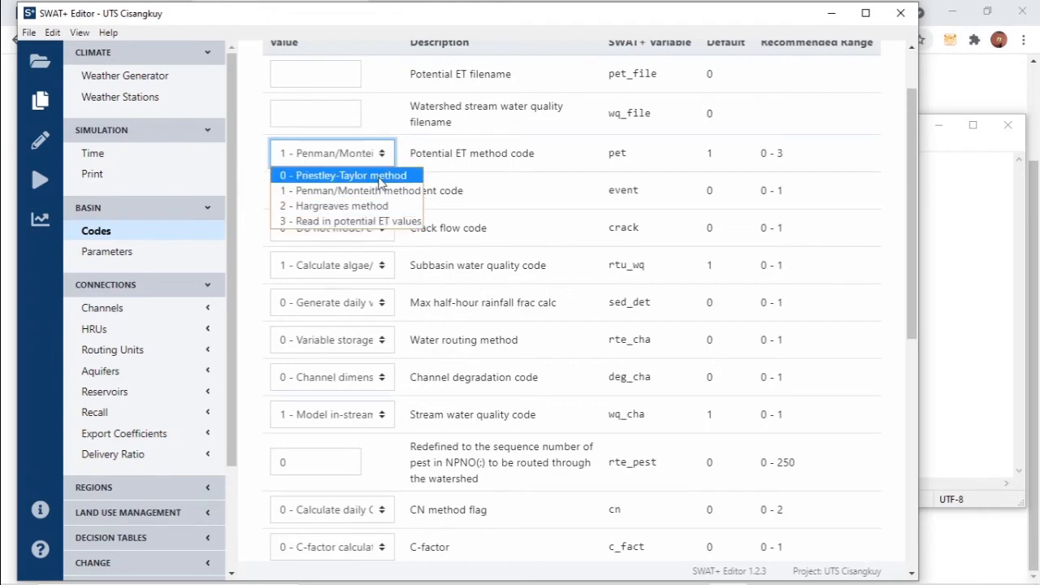
pyautogui.click(324, 196)
pyautogui.scroll(-1, 429, 216)
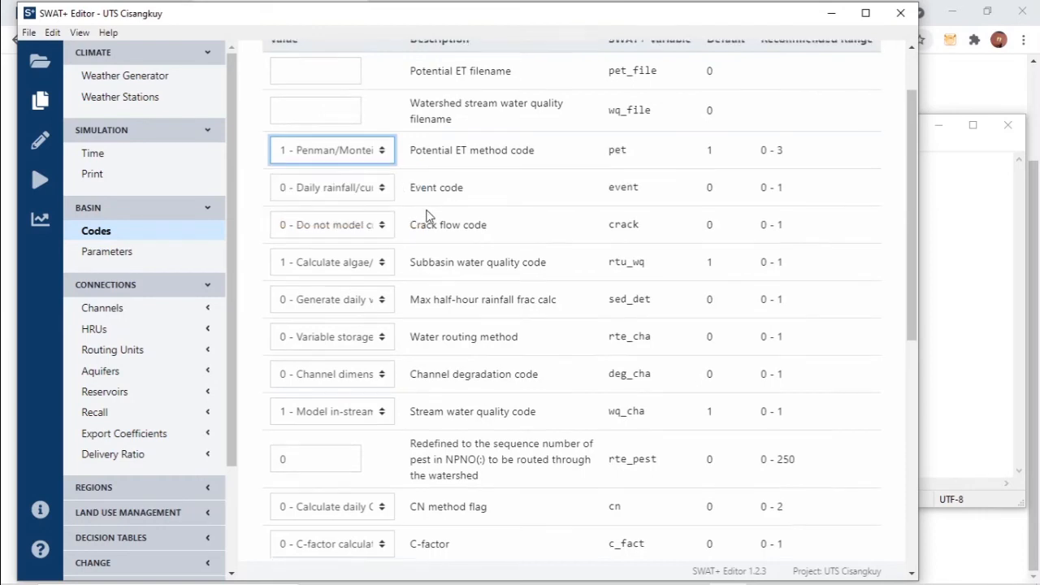
pyautogui.scroll(-1, 429, 215)
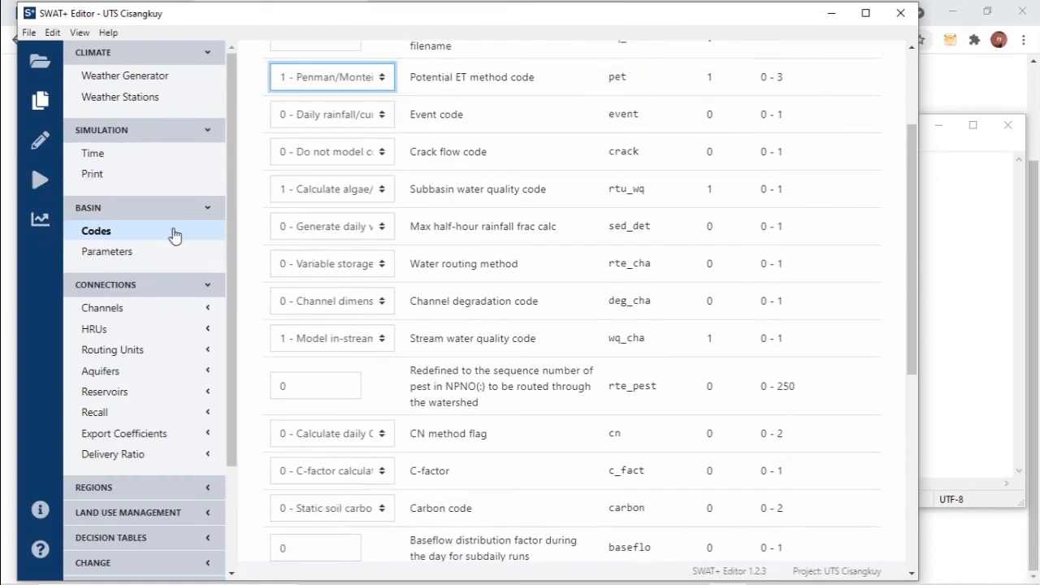
pyautogui.scroll(-5, 390, 231)
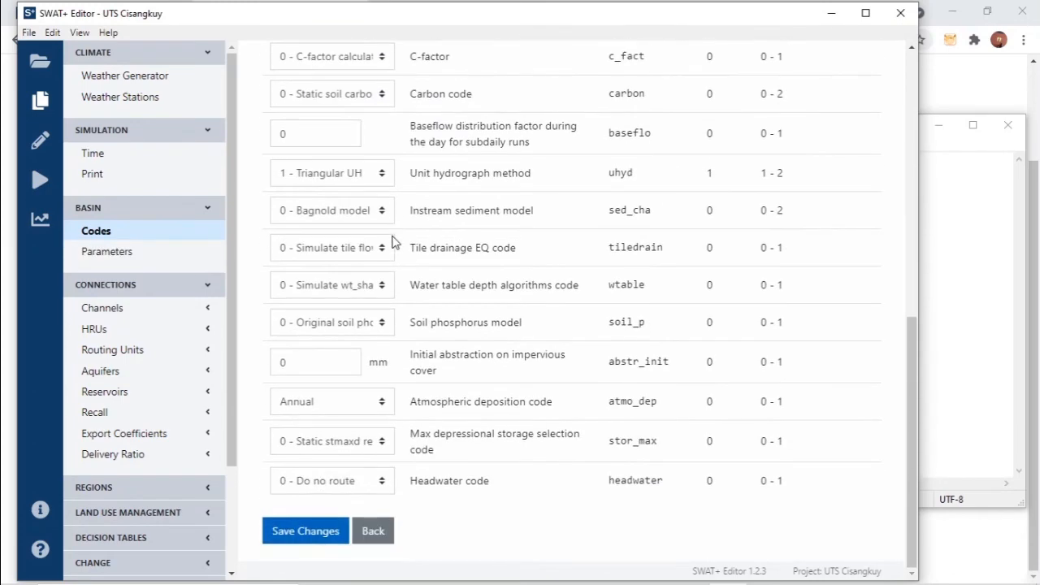
pyautogui.click(307, 530)
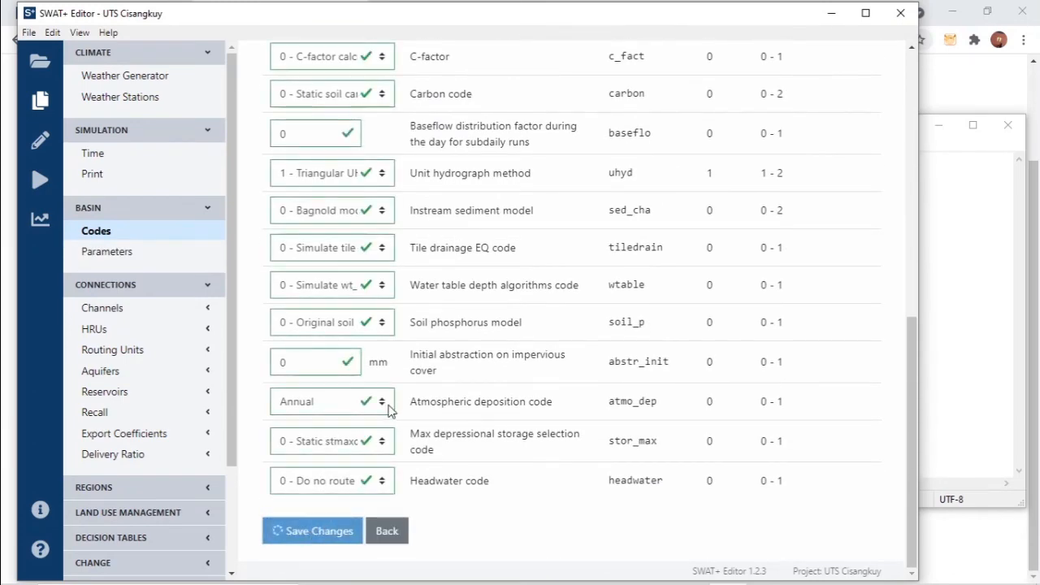
pyautogui.scroll(-10, 371, 337)
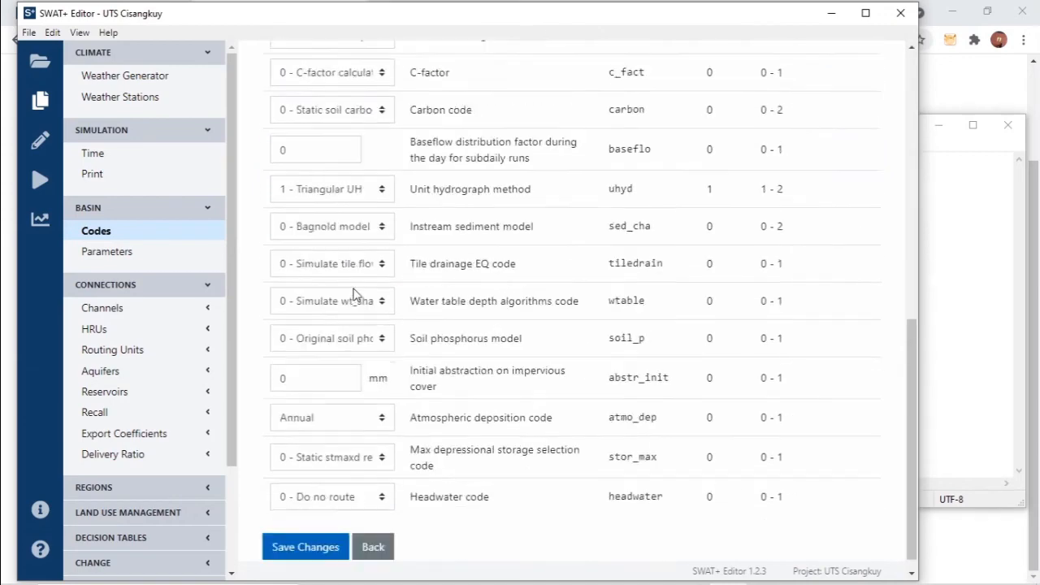
# Open the basin parameters, review their values against the defaults and recommended ranges, and save them.
pyautogui.click(96, 252)
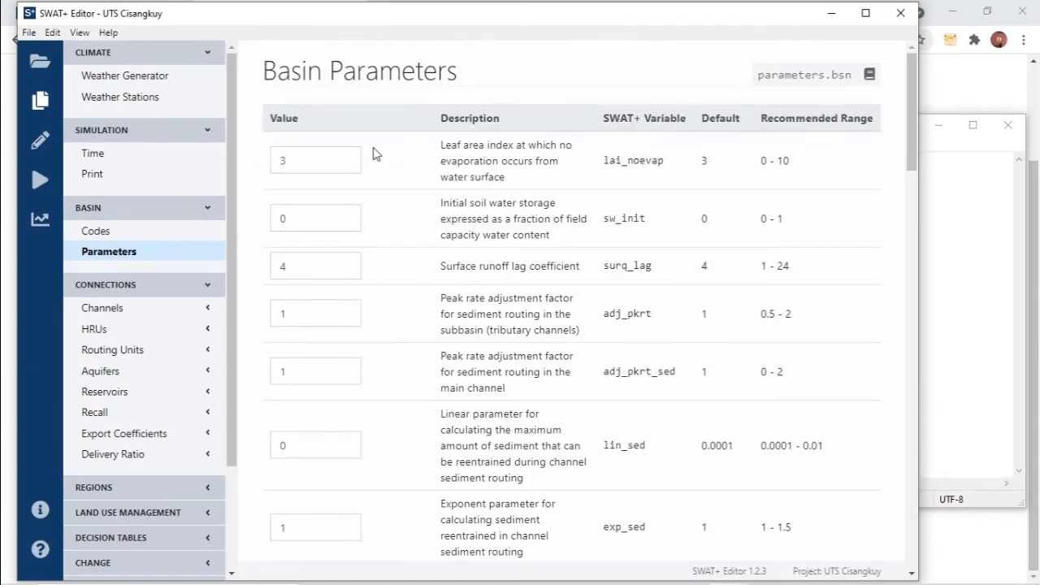
pyautogui.scroll(-5, 808, 155)
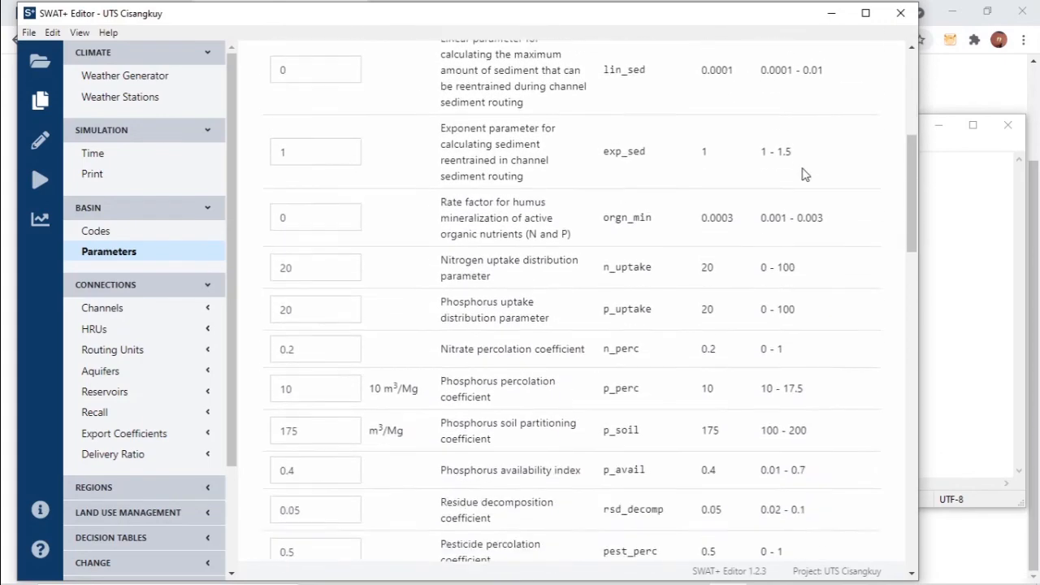
pyautogui.scroll(5, 800, 164)
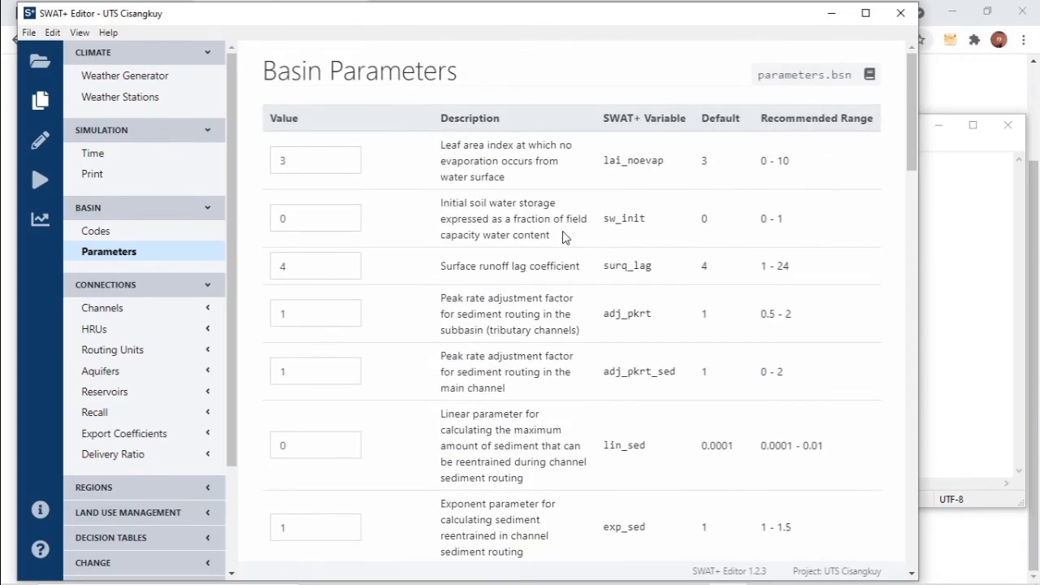
pyautogui.scroll(-20, 530, 219)
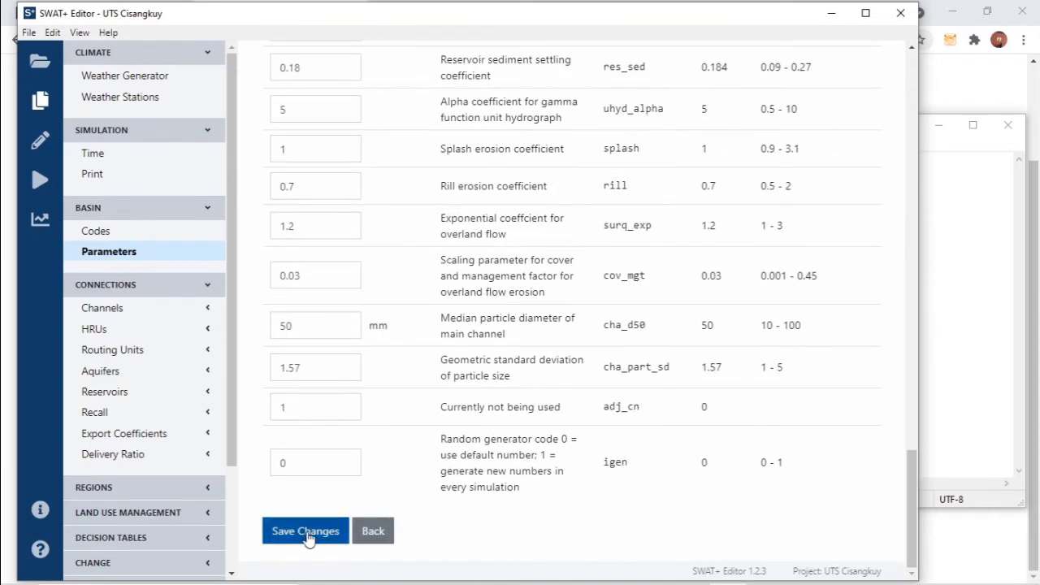
pyautogui.click(306, 531)
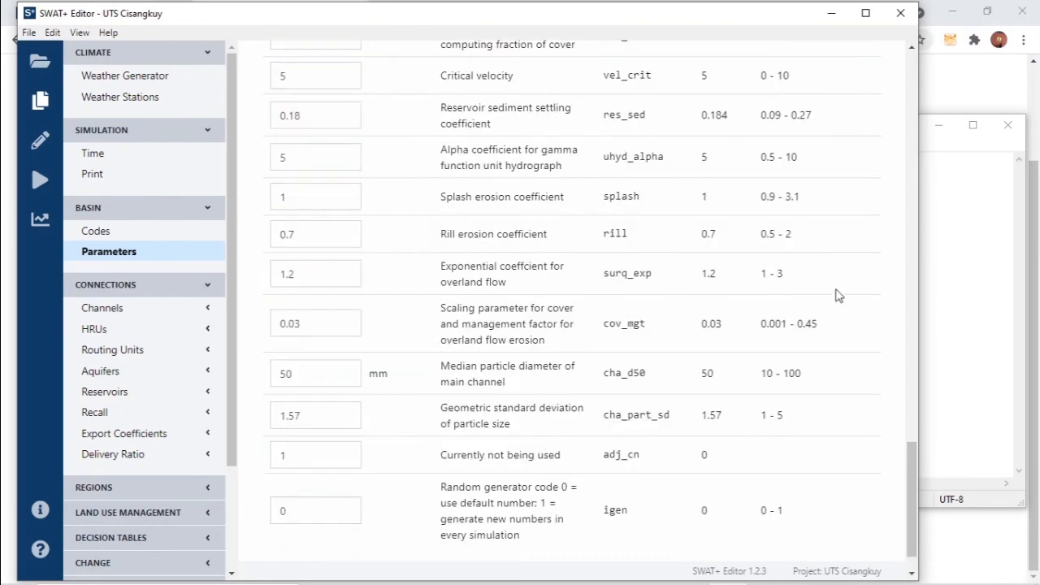
pyautogui.scroll(10, 581, 221)
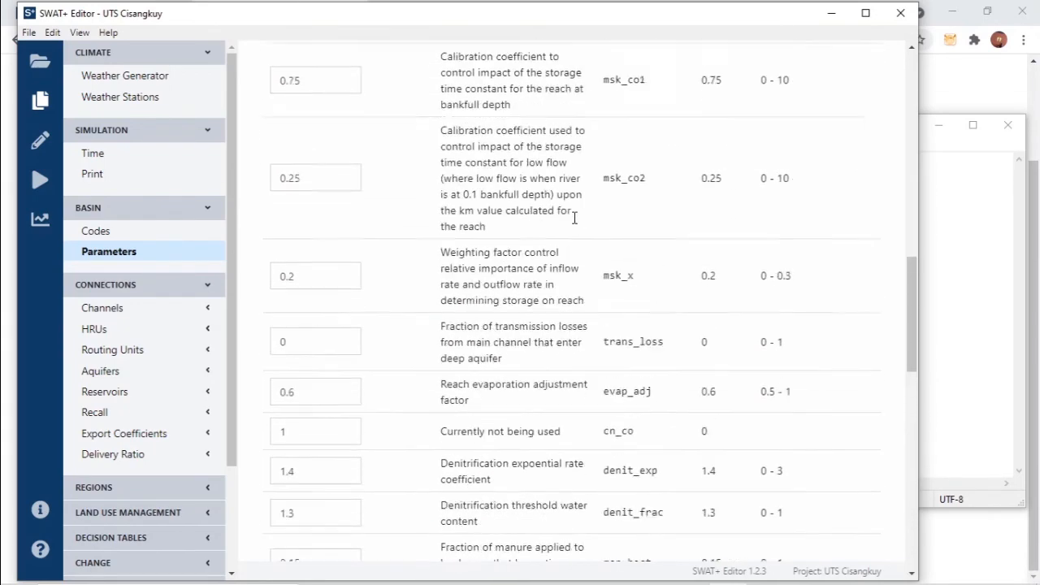
# Save and write the SWAT+ input files to the project's Scenarios\Default\TxtInOut folder, allowing existing files to be overwritten.
pyautogui.scroll(5, 386, 132)
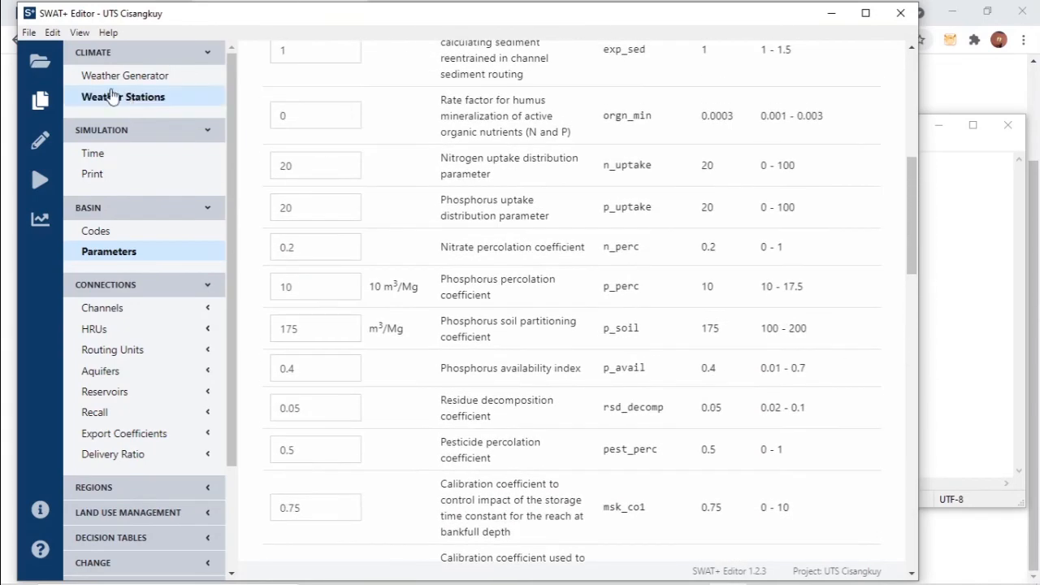
pyautogui.click(39, 143)
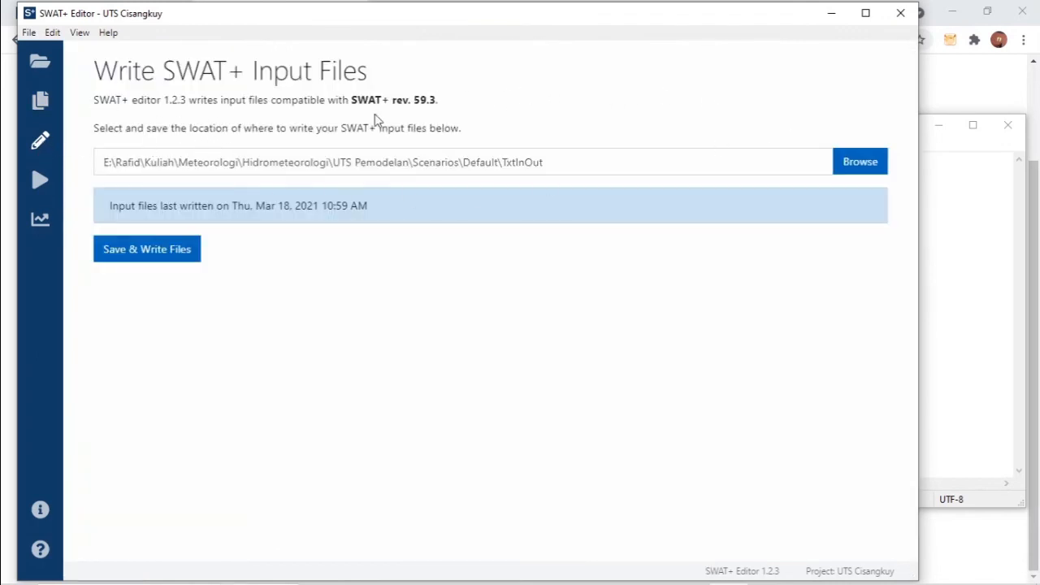
pyautogui.click(178, 252)
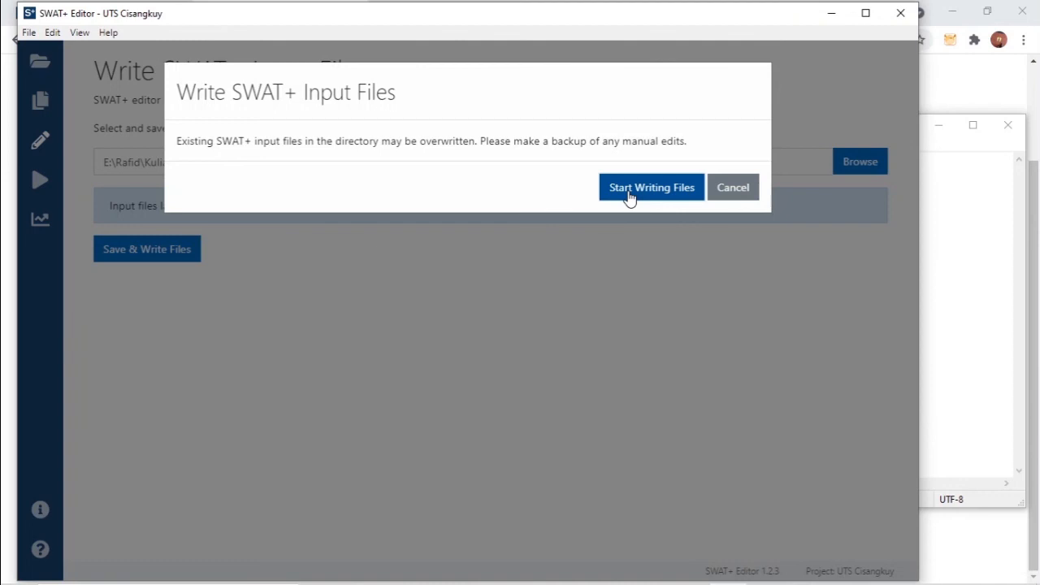
pyautogui.click(629, 195)
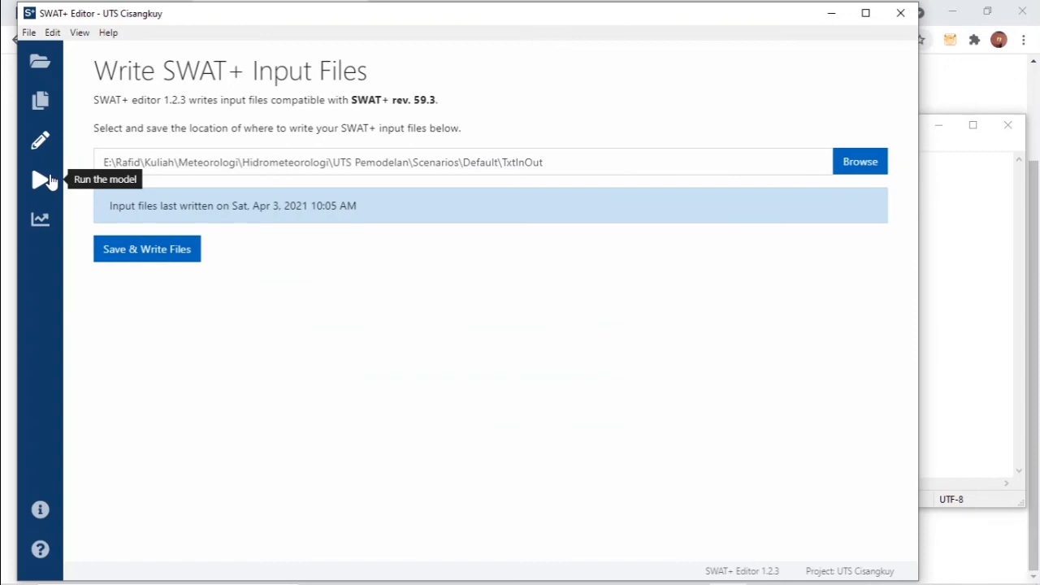
# Run the SWAT+ model without the debug version, check the end of the run log, and close it.
pyautogui.click(42, 179)
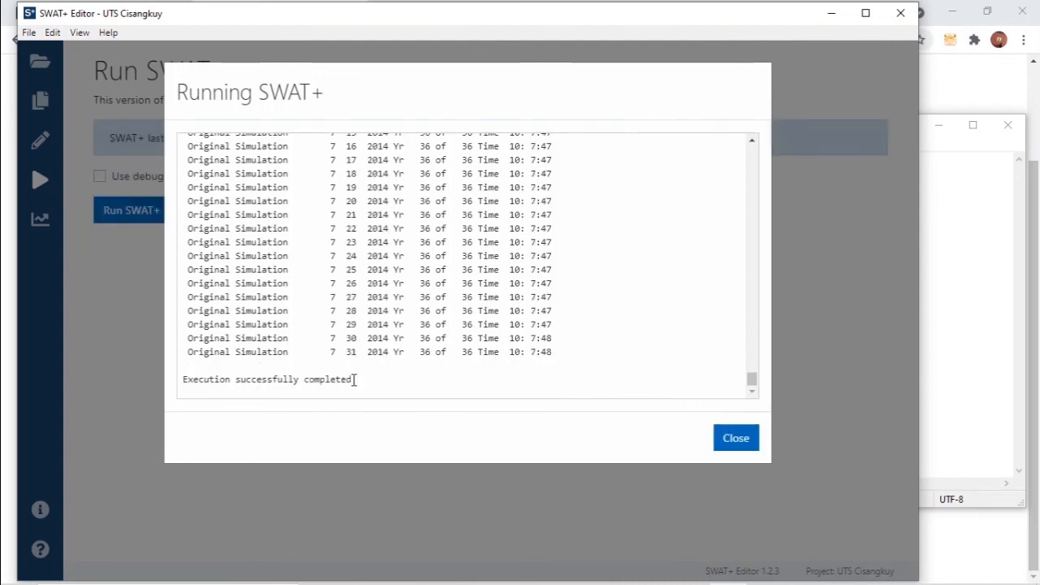
pyautogui.moveTo(355, 379); pyautogui.dragTo(160, 373)
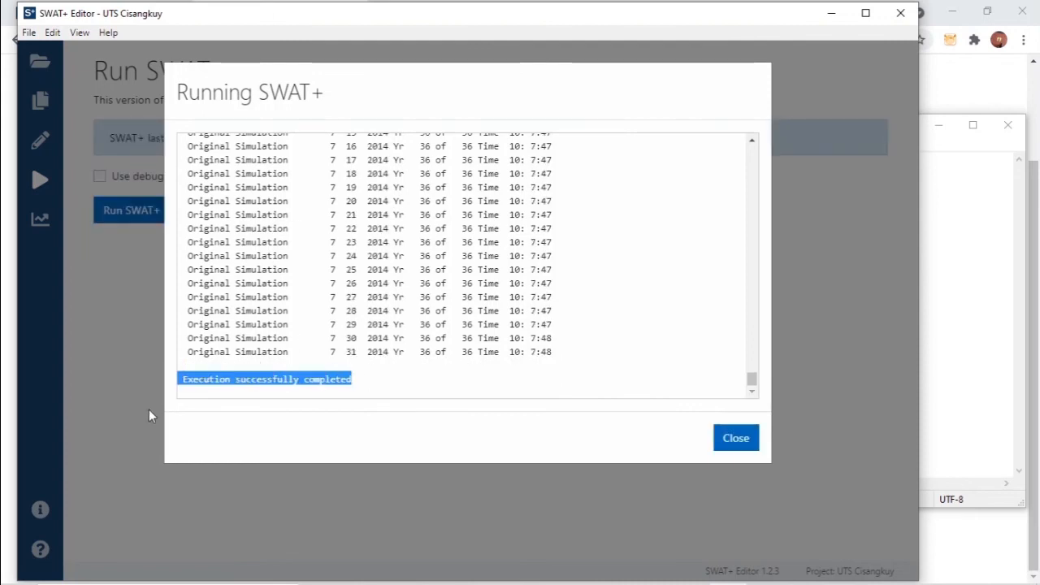
pyautogui.click(738, 446)
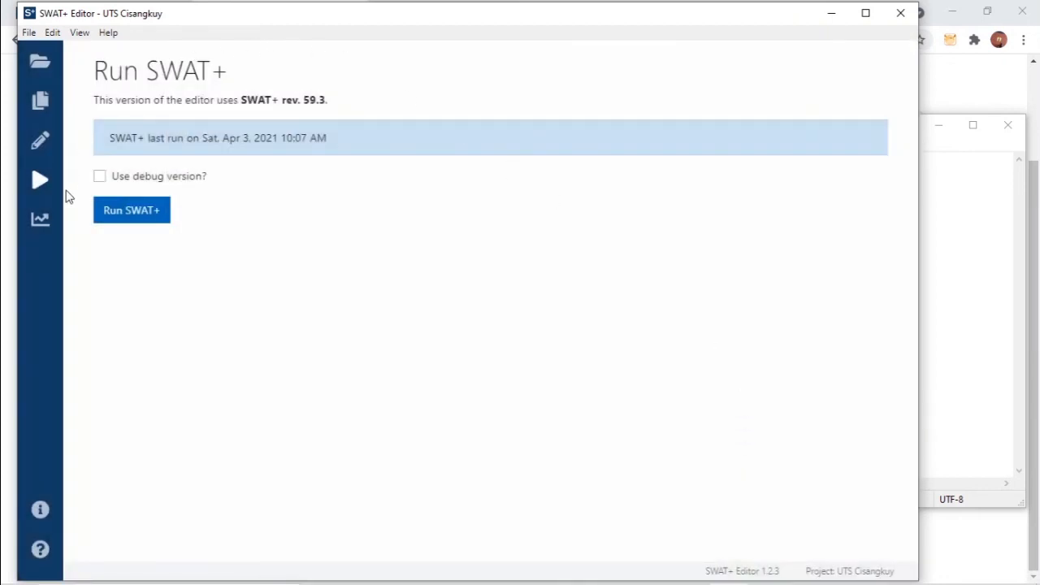
# Start importing the model's output text files into the swatplus_output.sqlite database, overwriting any existing one.
pyautogui.click(40, 223)
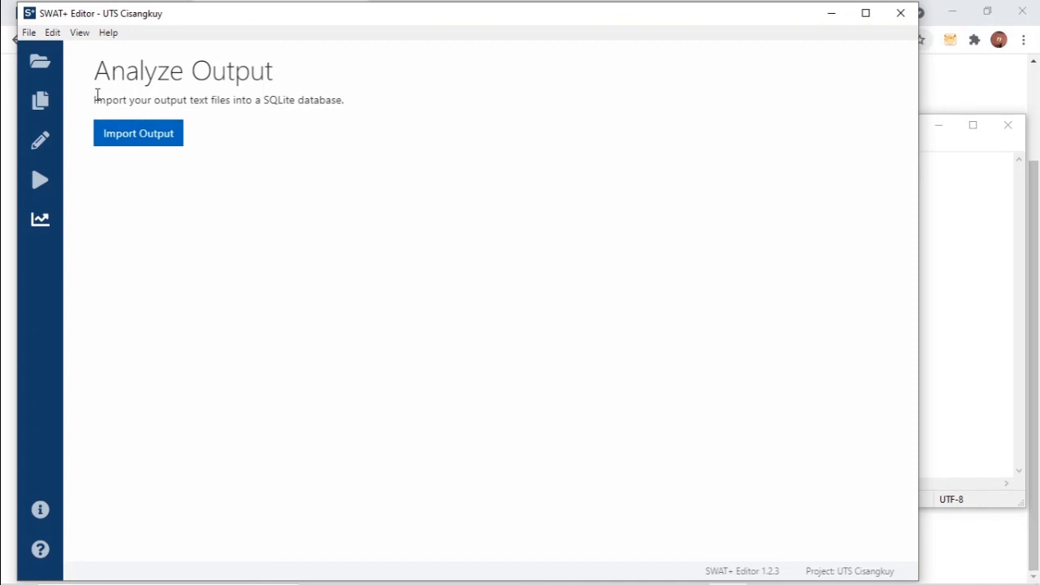
pyautogui.moveTo(97, 95); pyautogui.dragTo(377, 102)
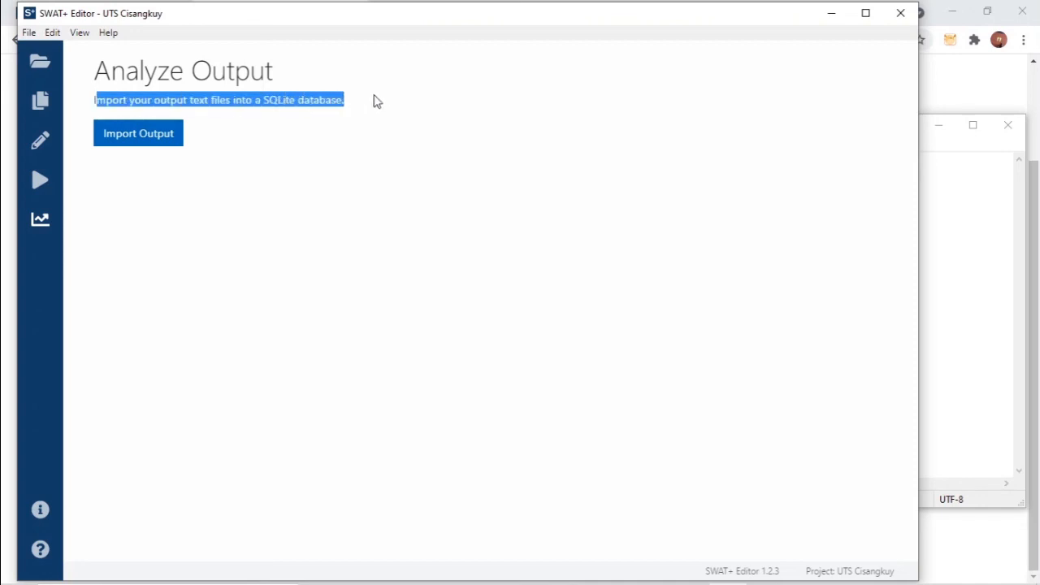
pyautogui.click(167, 137)
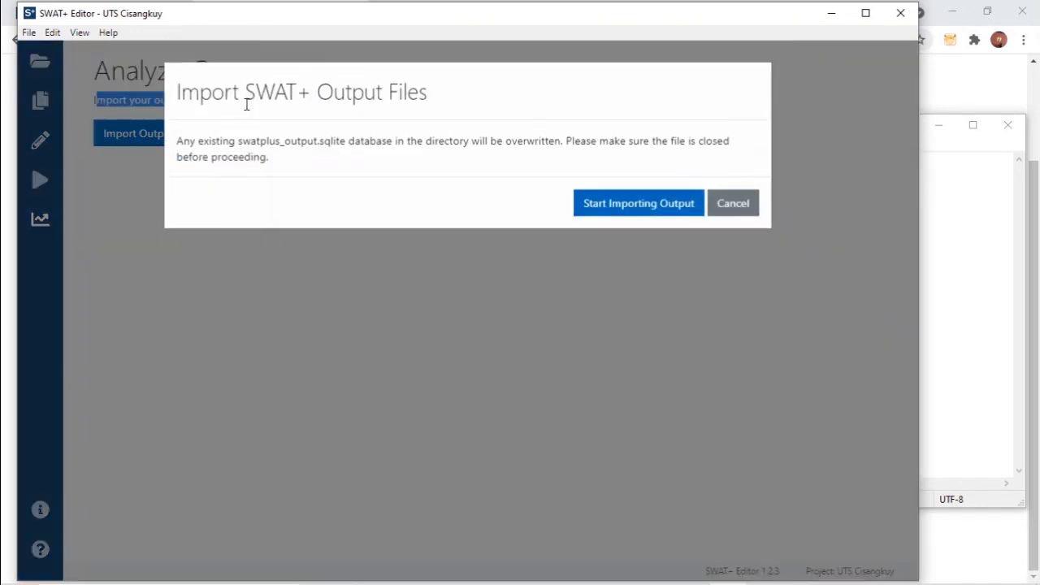
pyautogui.click(621, 205)
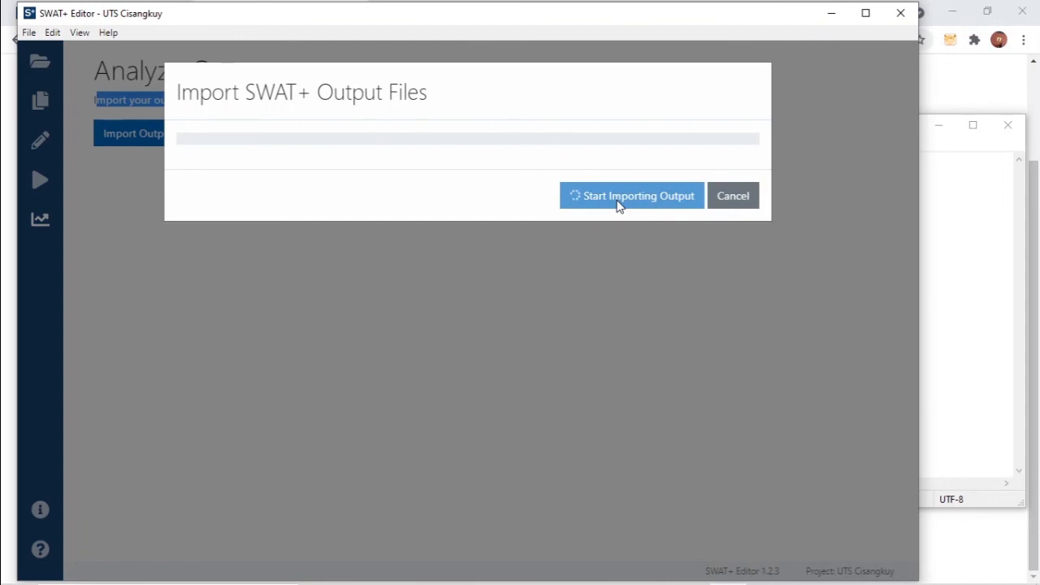